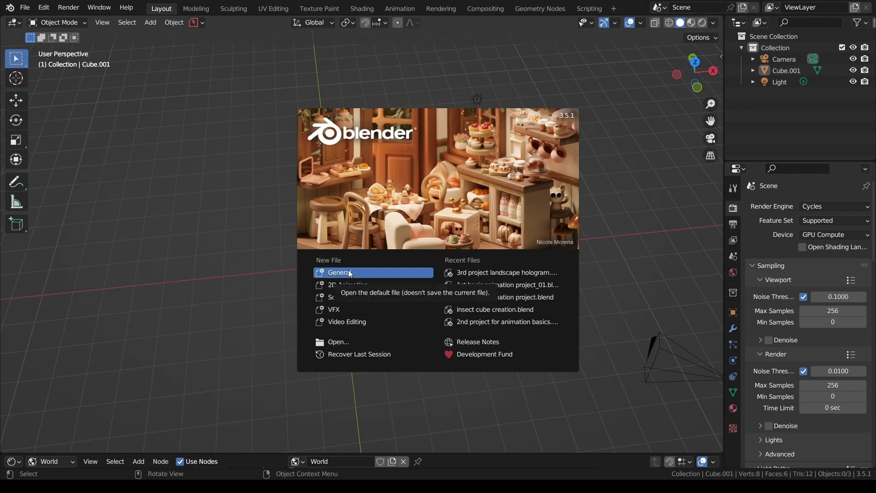
Step: Start a new General file and view the default cube scene from several angles
click(350, 273)
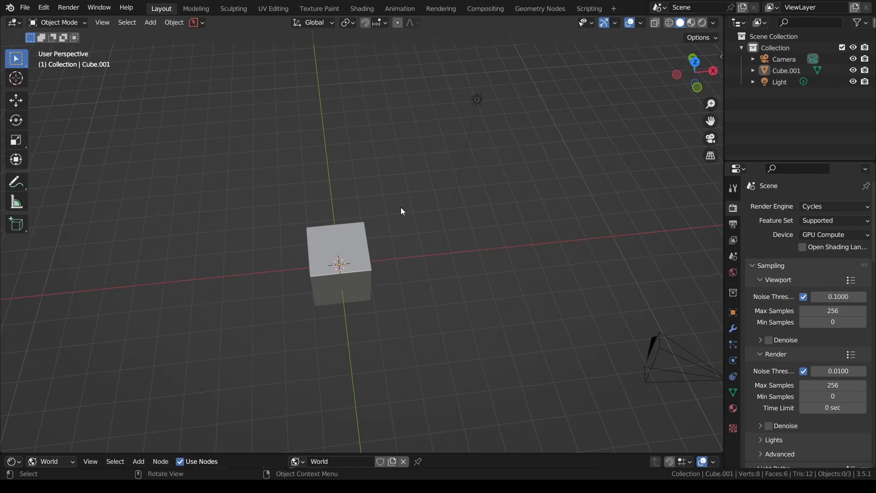
key(shift)
shift+middle_drag(400, 207, 509, 223)
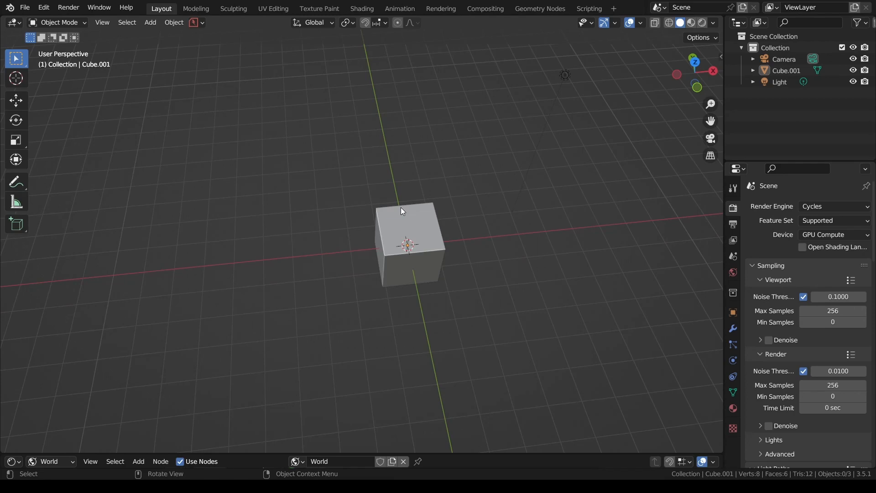
middle_drag(400, 207, 401, 207)
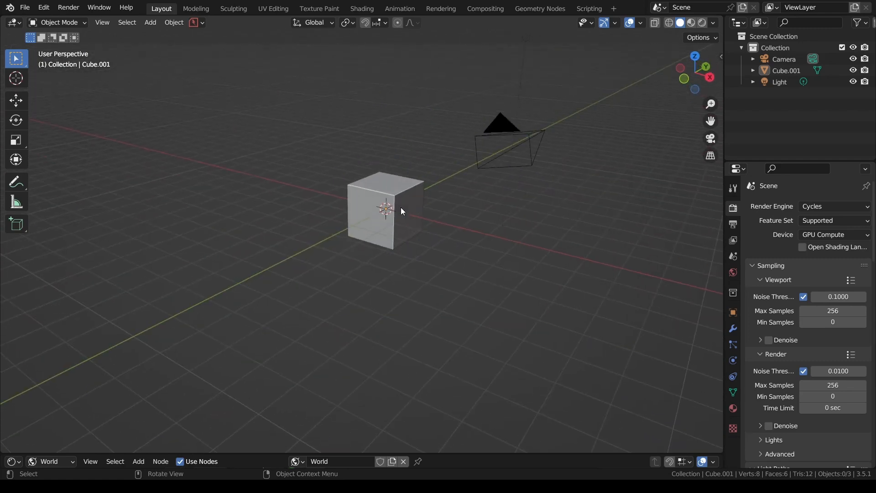
drag(691, 77, 696, 73)
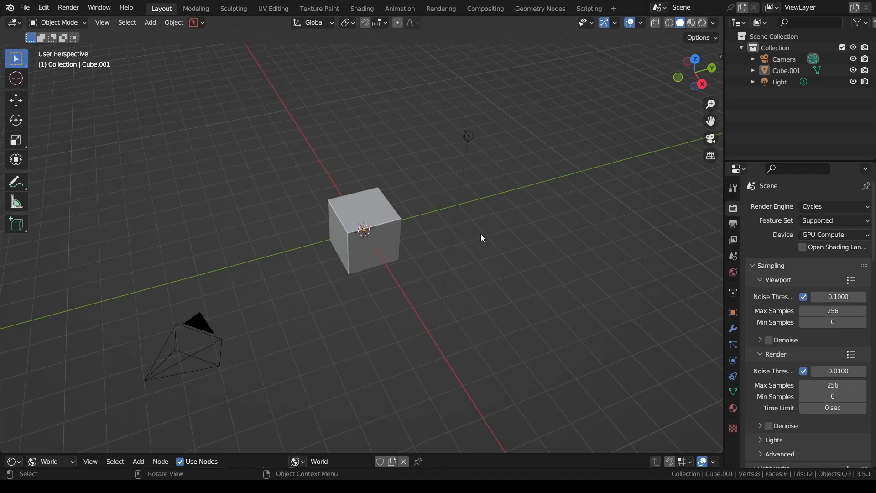
Step: Add an ico sphere mesh at the world origin and hide the cube that encloses it
key(shift+a)
mouse_move(502, 224)
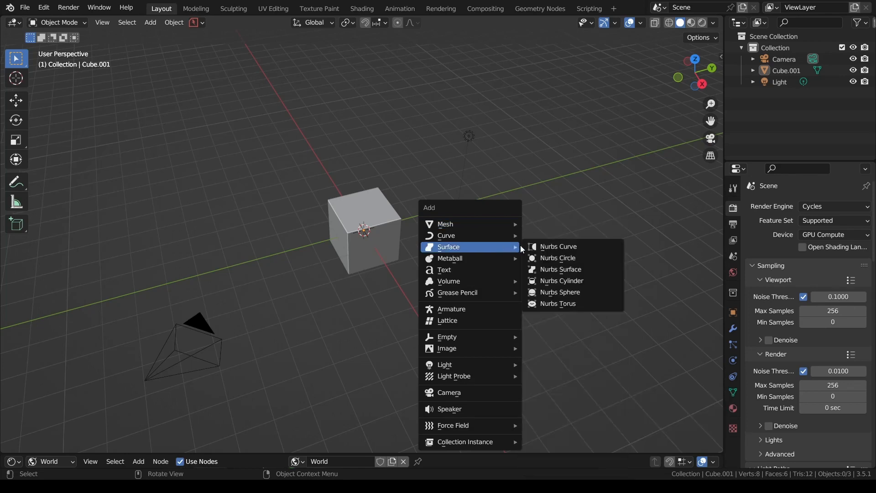
click(554, 283)
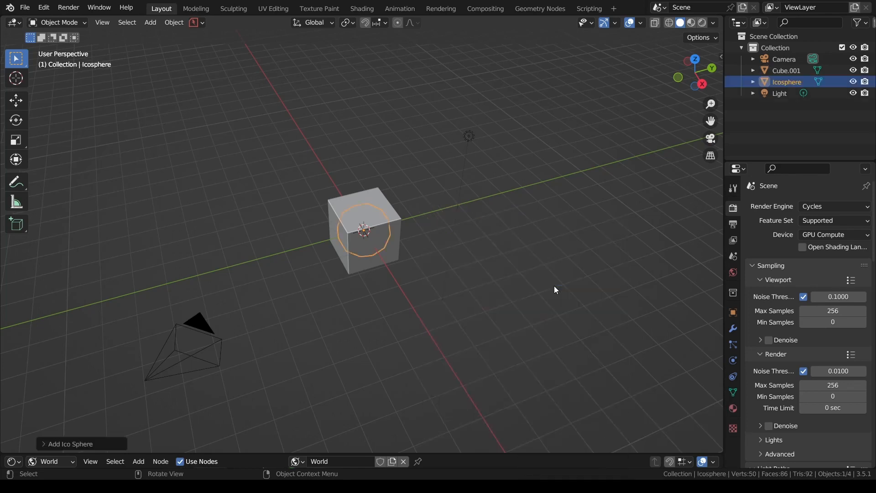
click(395, 243)
key(h)
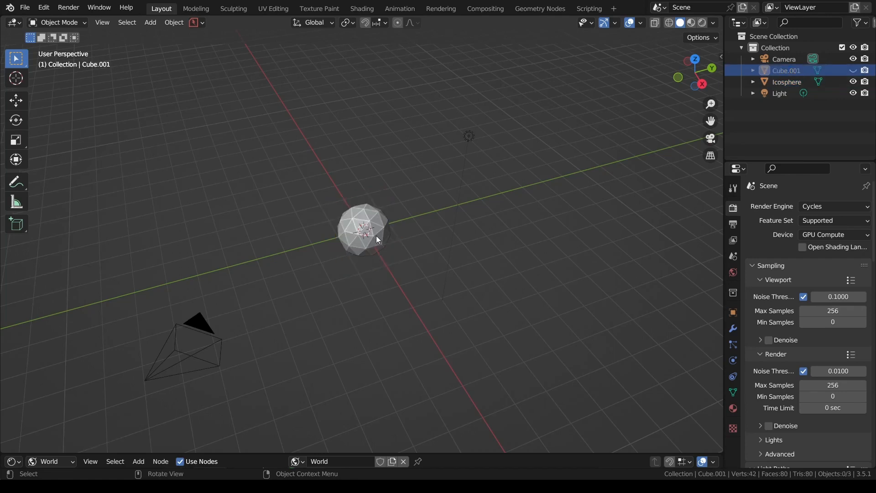
Step: Delete the ico sphere, and undo back to before it was added so only the original cube remains
click(376, 236)
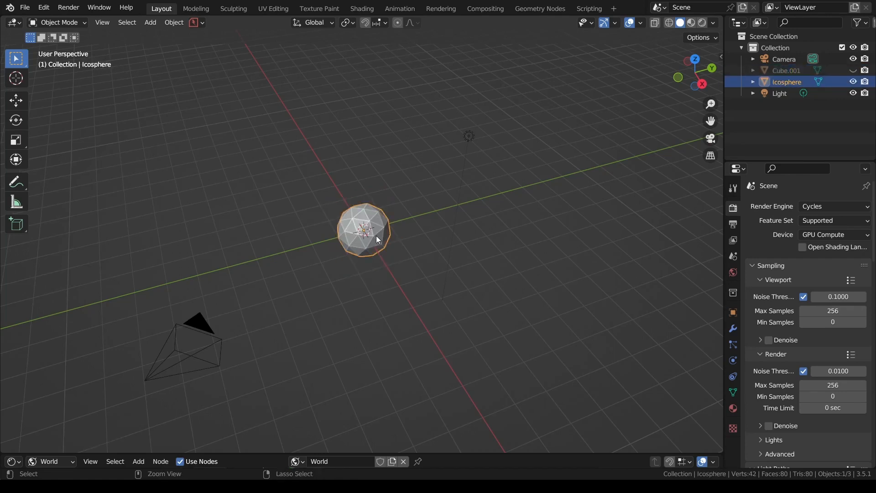
key(Delete)
key(ctrl+z)
key(ctrl+z)
key(ctrl+z)
key(ctrl+z)
key(ctrl+z)
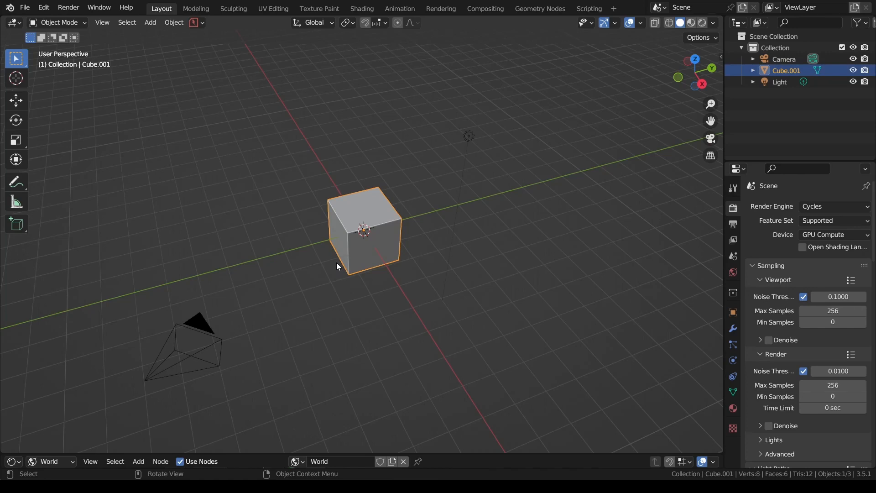
Step: Hide the selected cube, unhide it again and clear the selection
key(h)
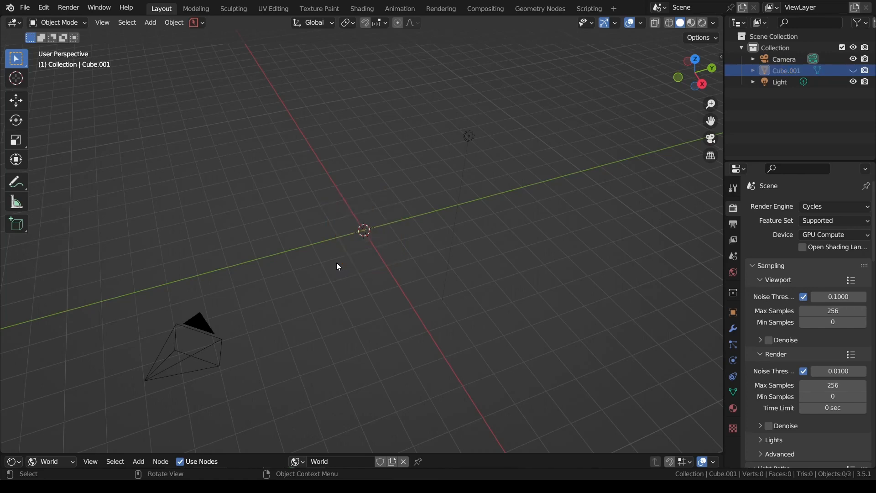
key(alt+h)
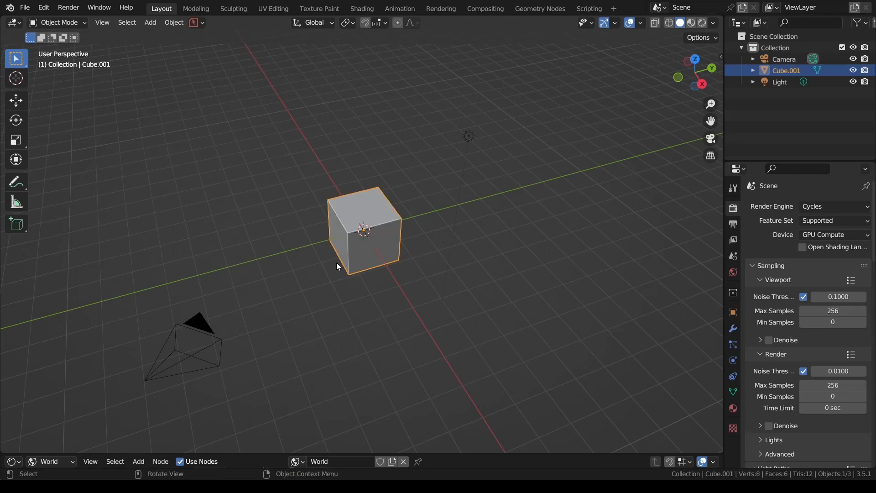
click(569, 201)
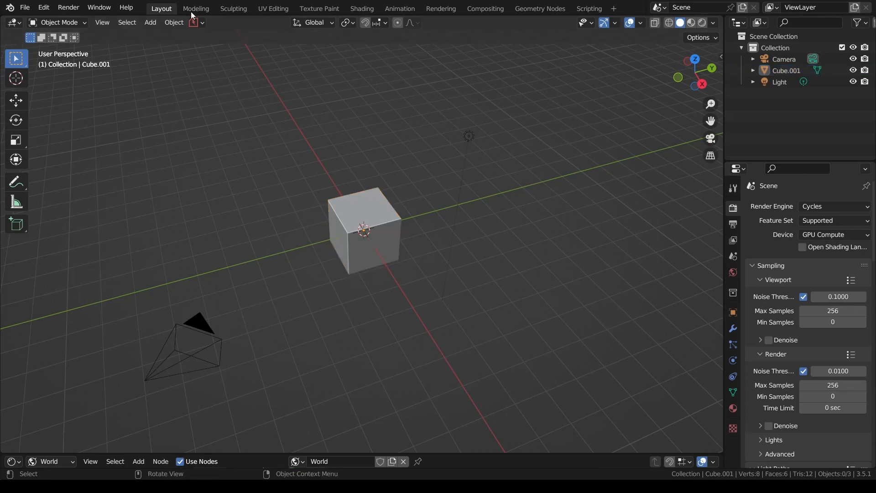
click(155, 22)
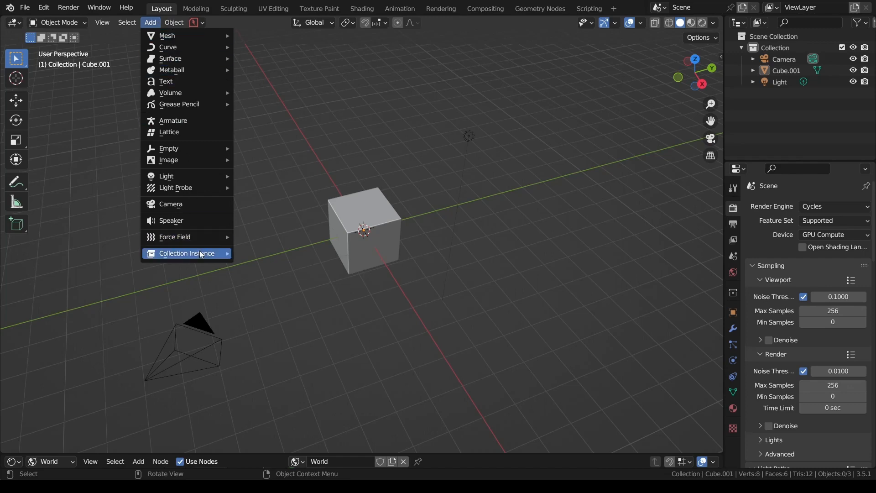
click(153, 23)
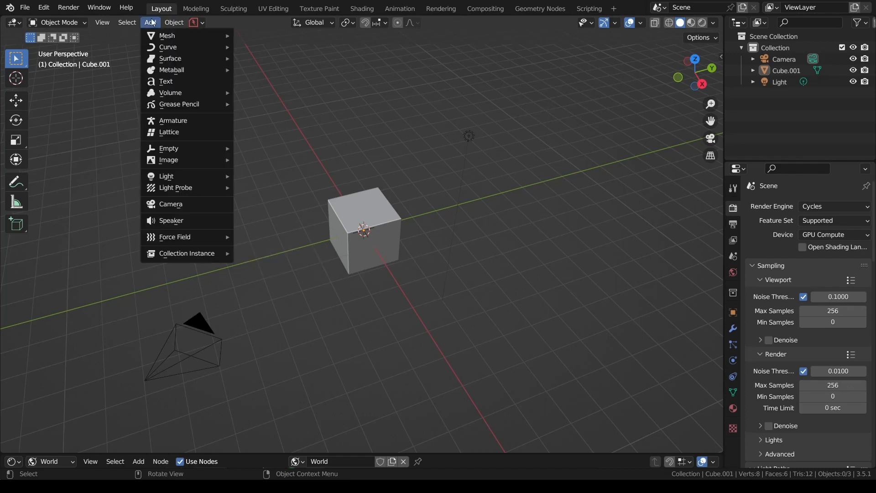
click(156, 25)
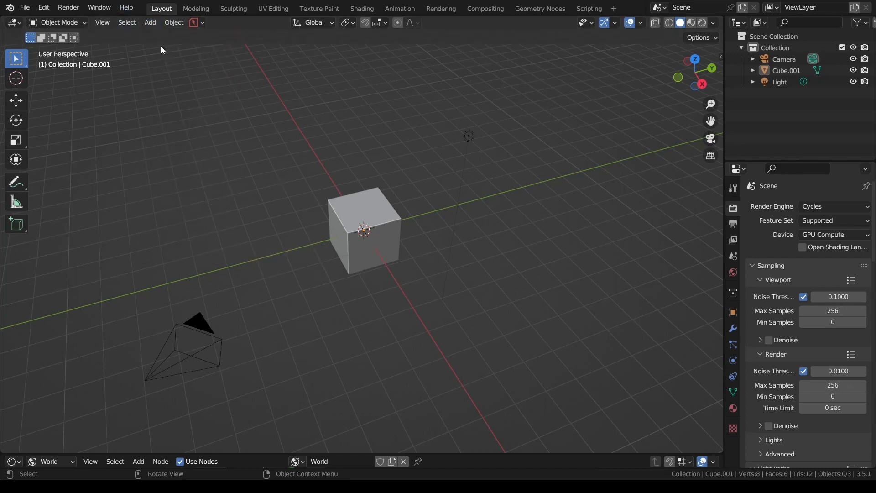
key(shift+a)
Step: Select the light, the cube and the camera one after another in the viewport
click(463, 136)
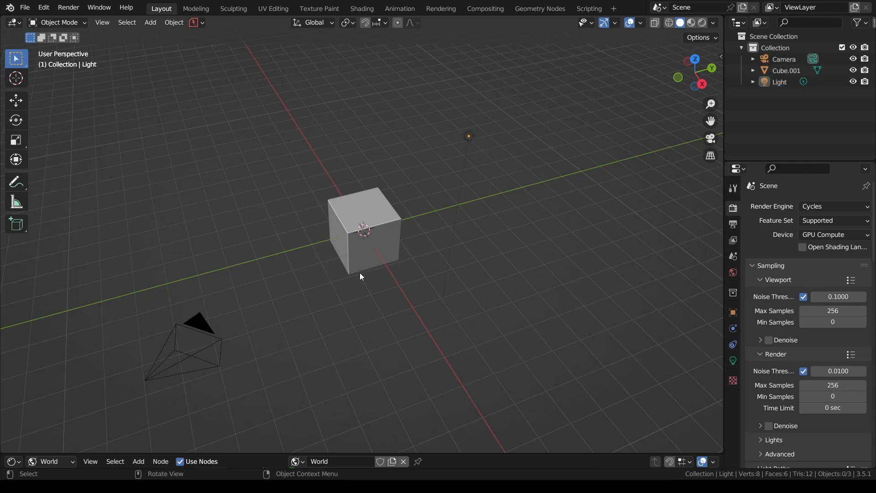
click(365, 261)
click(217, 360)
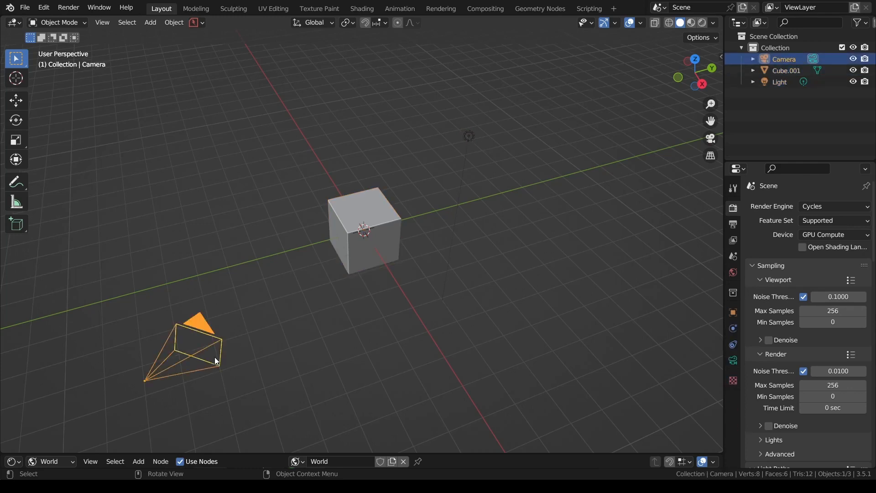
Step: Delete the cube, undo that deletion, and delete the cube again through the confirmation prompt
click(352, 252)
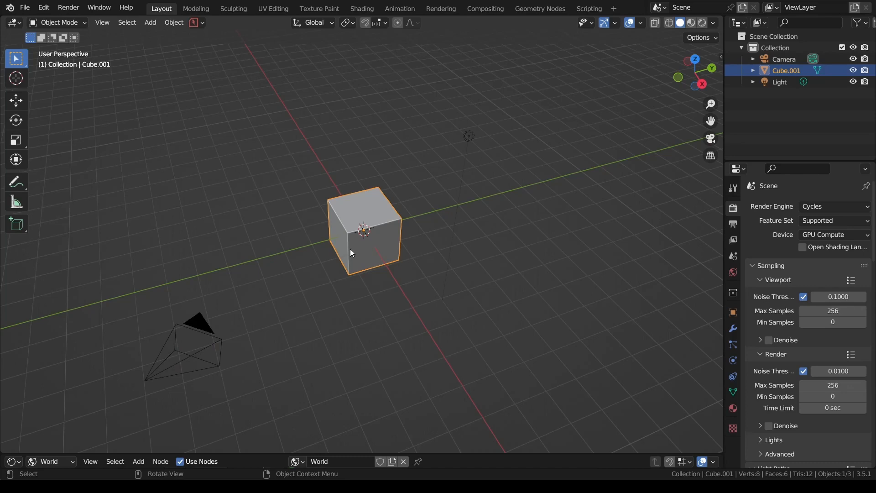
key(Delete)
key(ctrl+z)
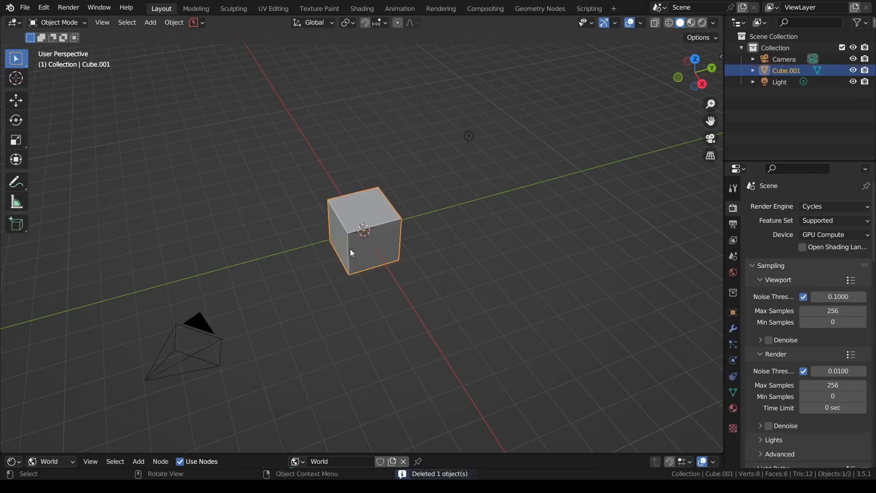
key(x)
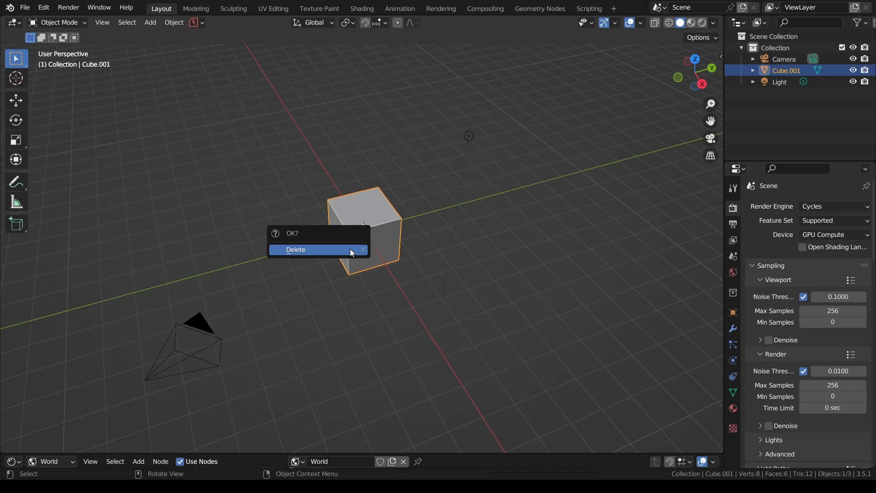
click(324, 248)
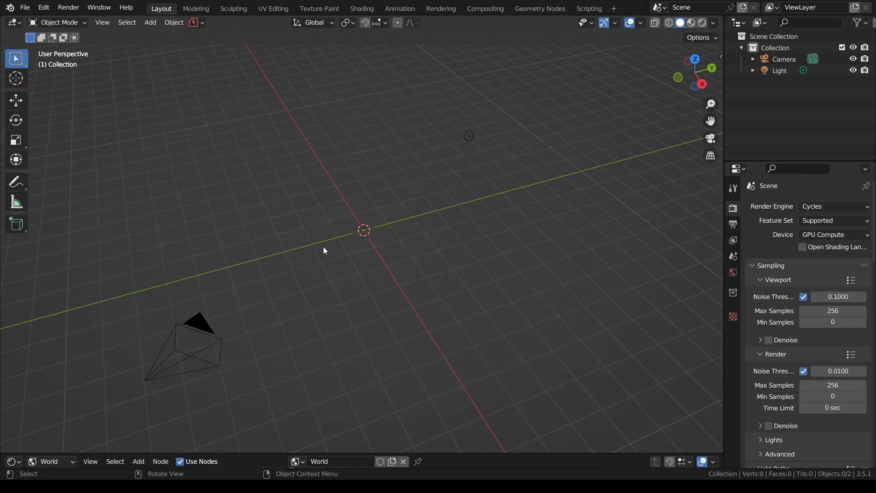
Step: Add a new cube mesh at the world origin
click(175, 24)
key(shift+a)
mouse_move(192, 250)
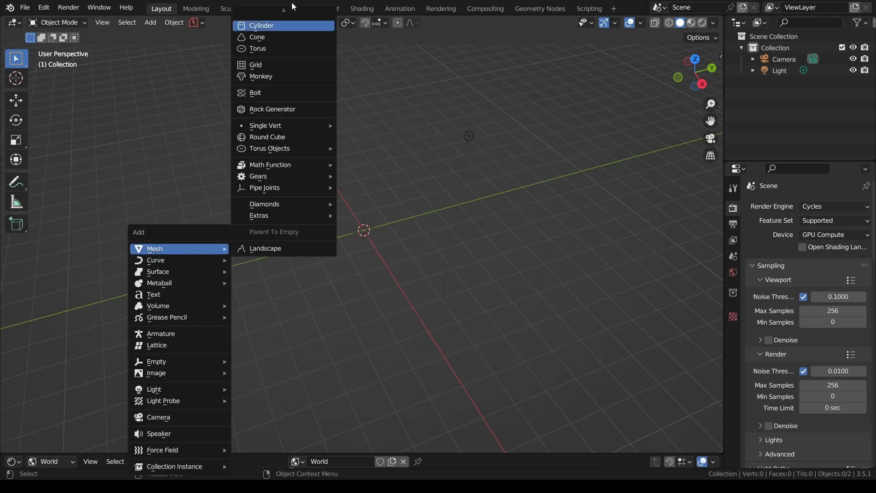
click(283, 42)
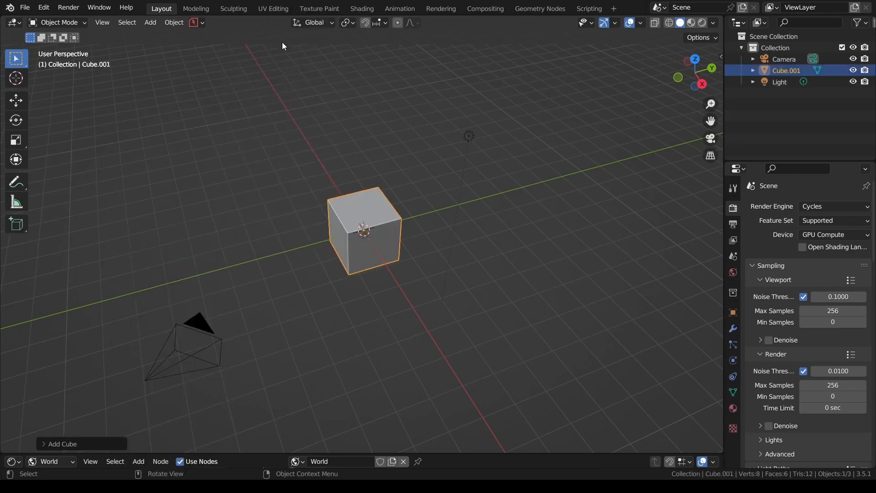
Step: Try moving the new cube freely without an axis constraint, and cancel the move
drag(690, 78, 817, 79)
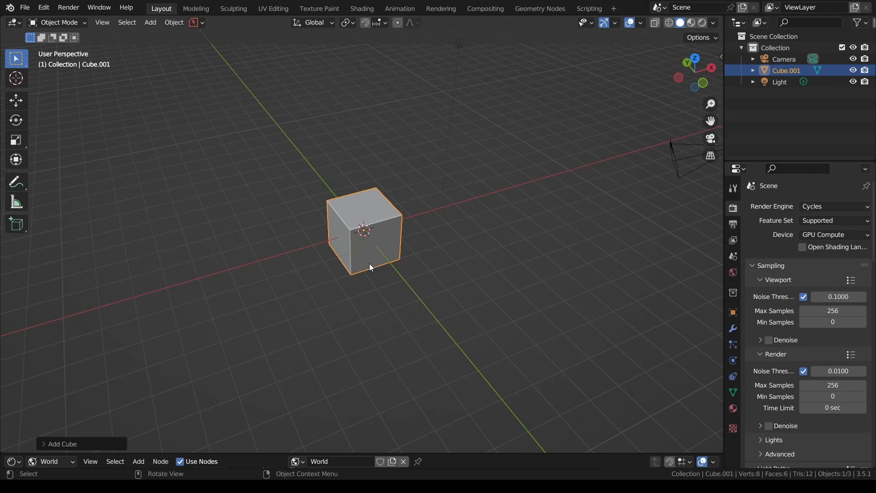
key(g)
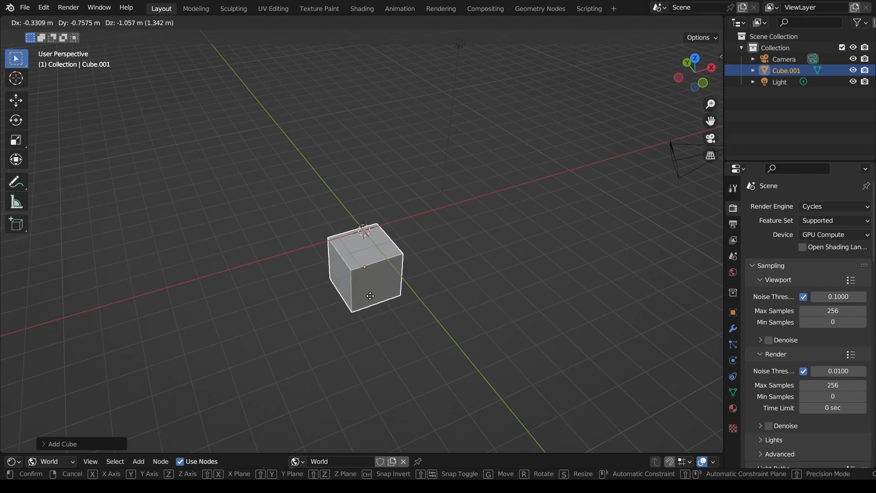
key(Escape)
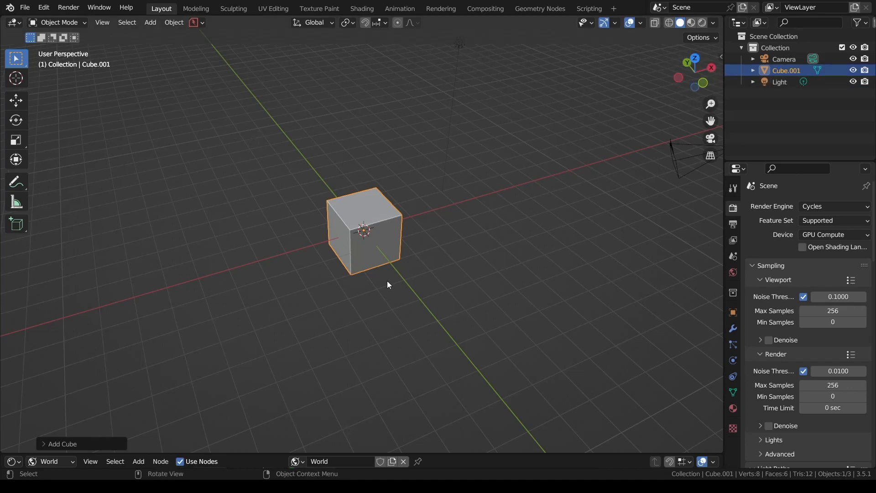
Step: Try moving the cube constrained to the global X, Y and Z axes in turn, in two trial moves, keeping neither
key(g)
key(x)
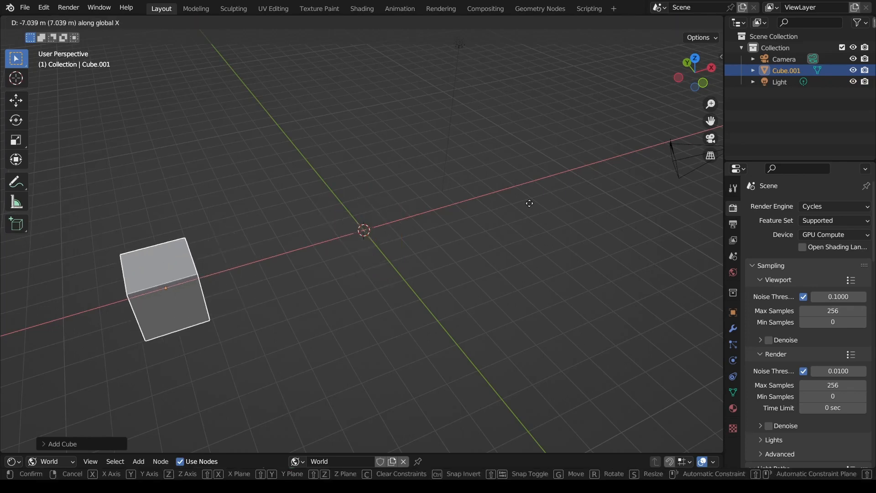
key(y)
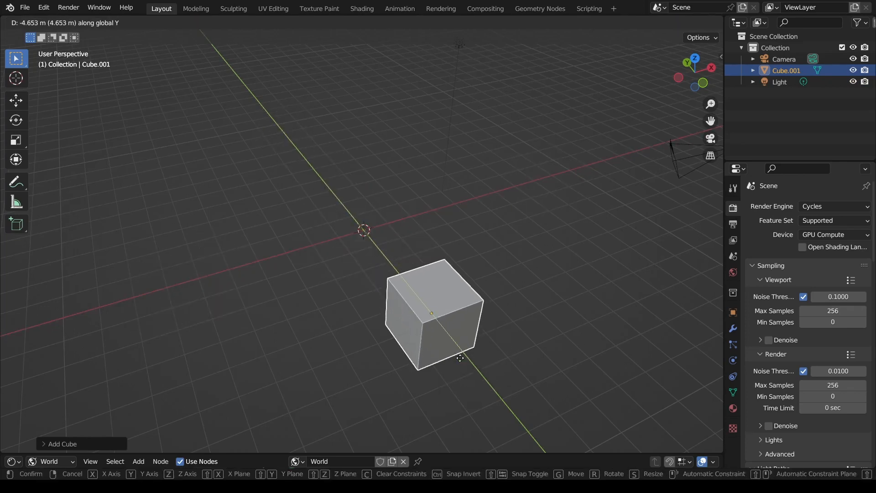
key(z)
click(413, 276)
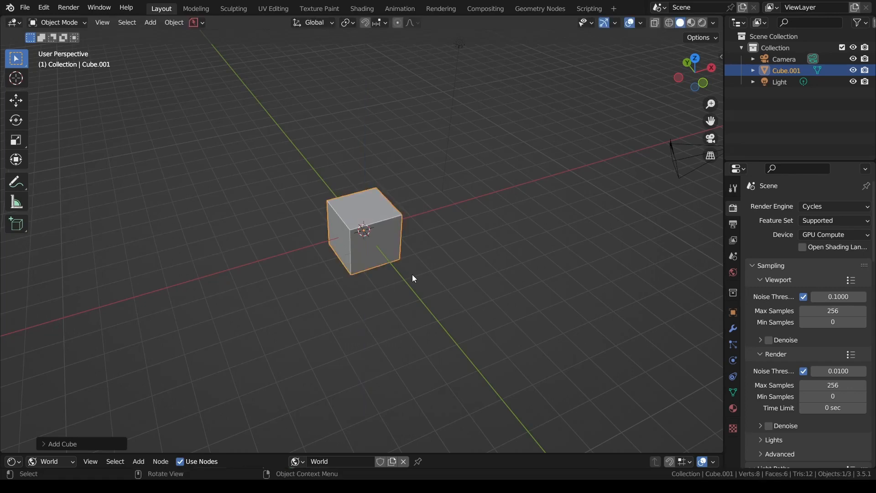
key(g)
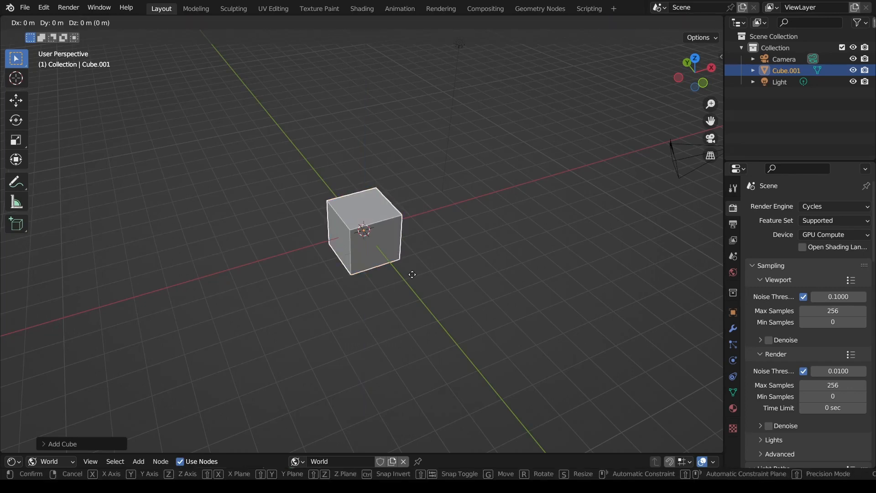
key(x)
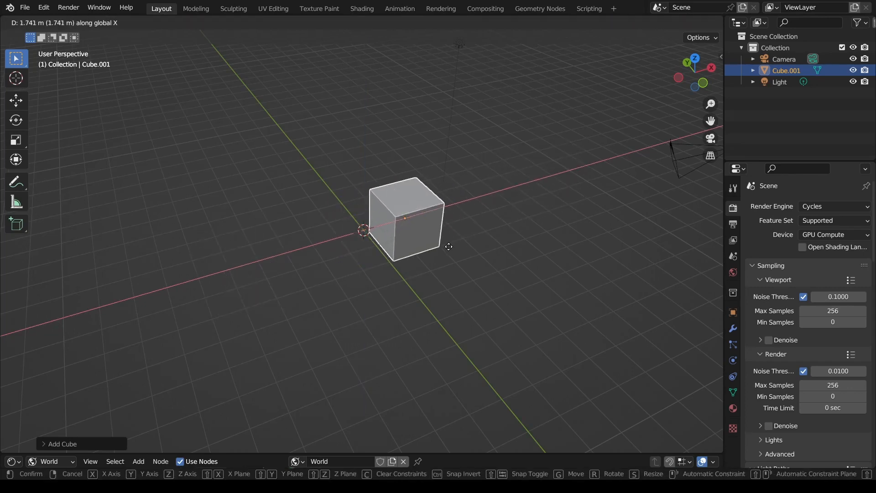
key(y)
key(z)
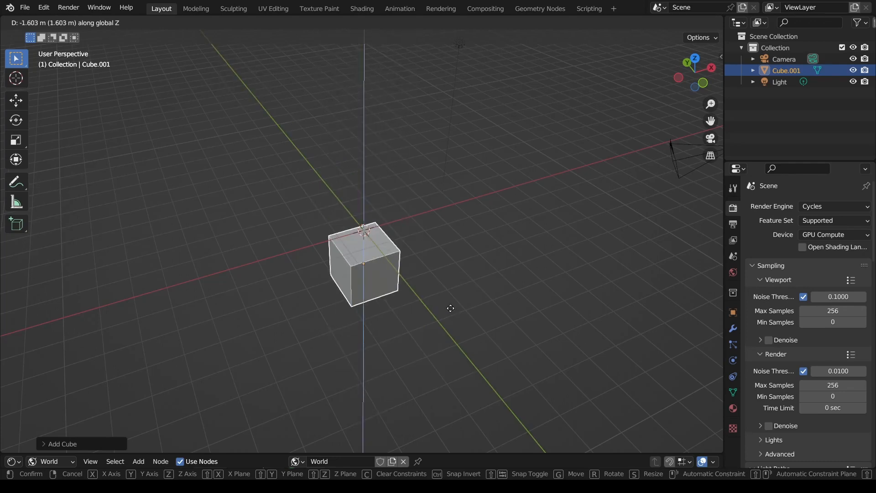
key(Escape)
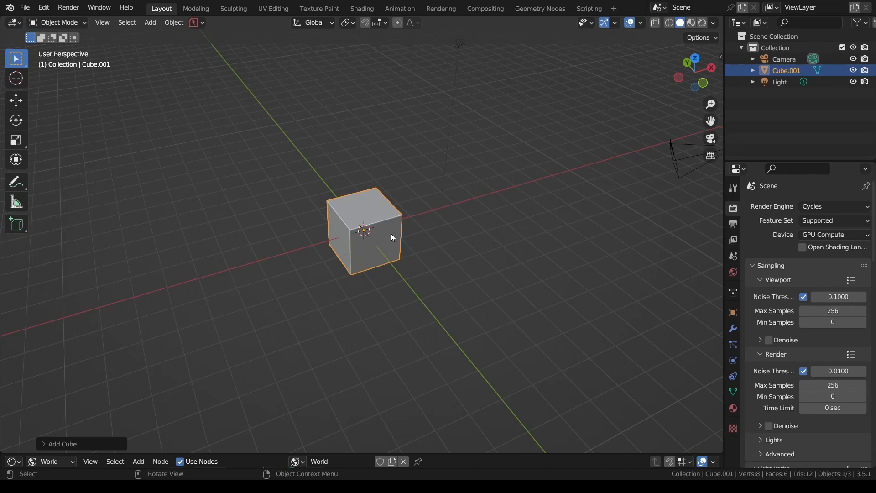
Step: Move the cube along the negative global X axis, clear its location to return it to the world origin, and select it
key(g)
key(x)
click(286, 232)
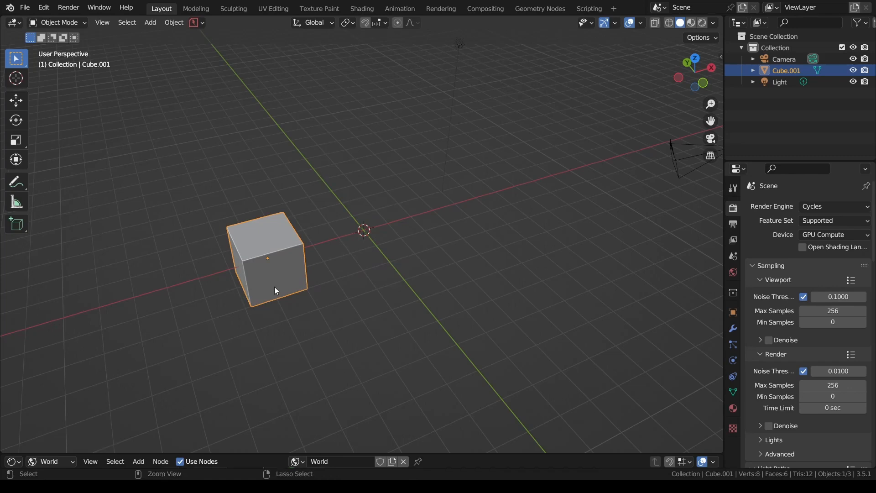
key(alt+g)
click(314, 281)
click(369, 231)
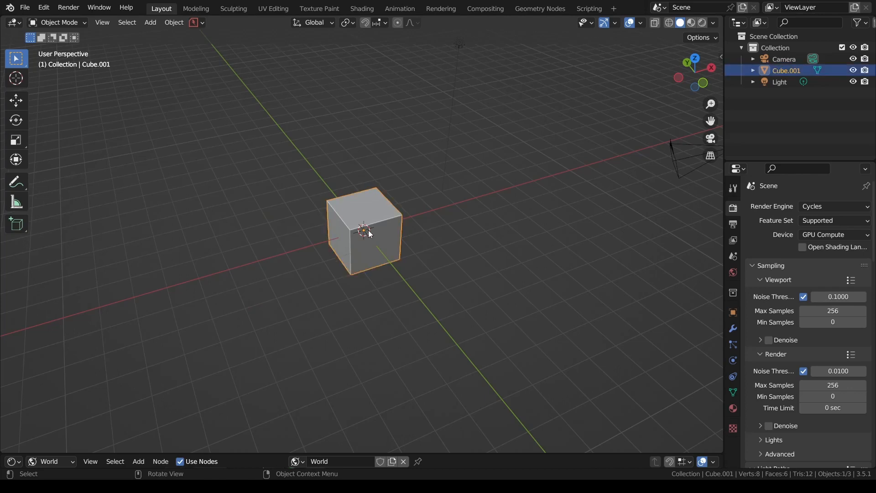
Step: Try rotating the cube freely and in trackball mode, and cancel the rotation
key(r)
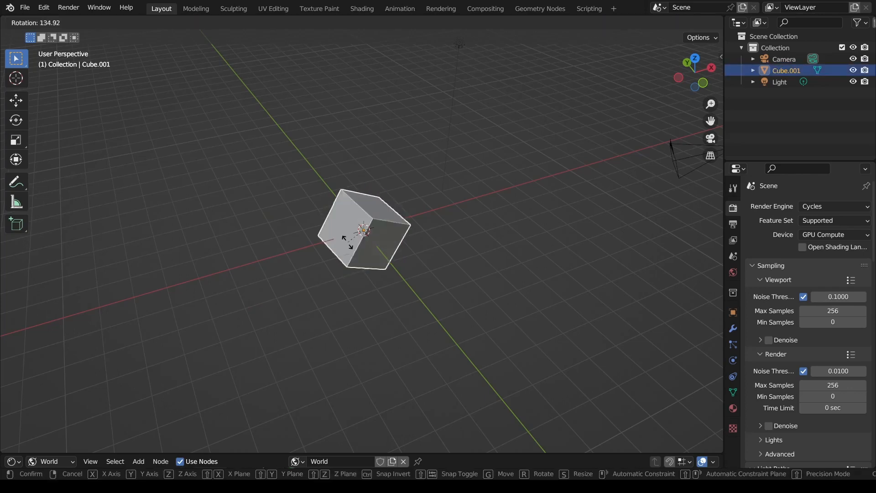
key(r)
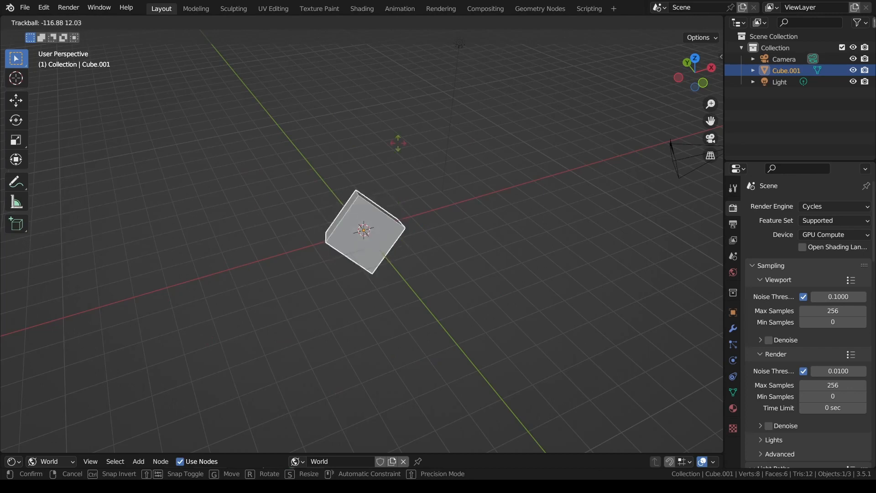
click(350, 177)
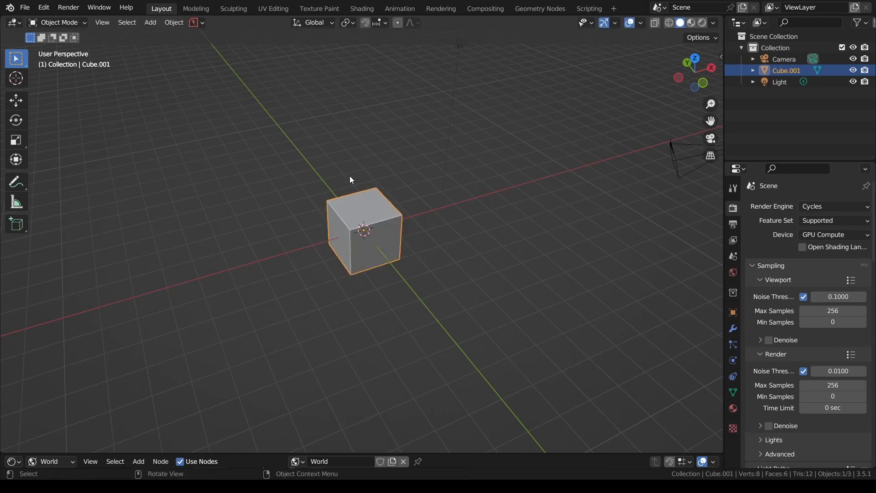
Step: Try rotating the cube constrained to the global Y and Z axes in turn, and cancel the rotation
key(r)
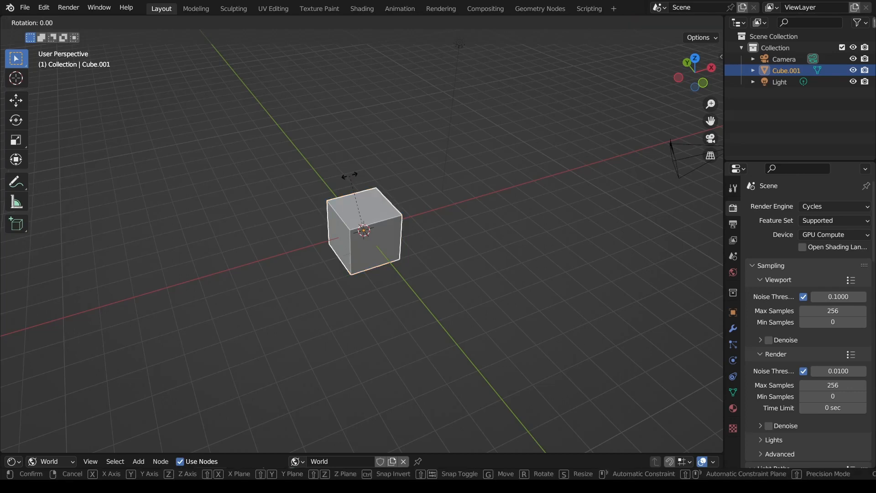
key(y)
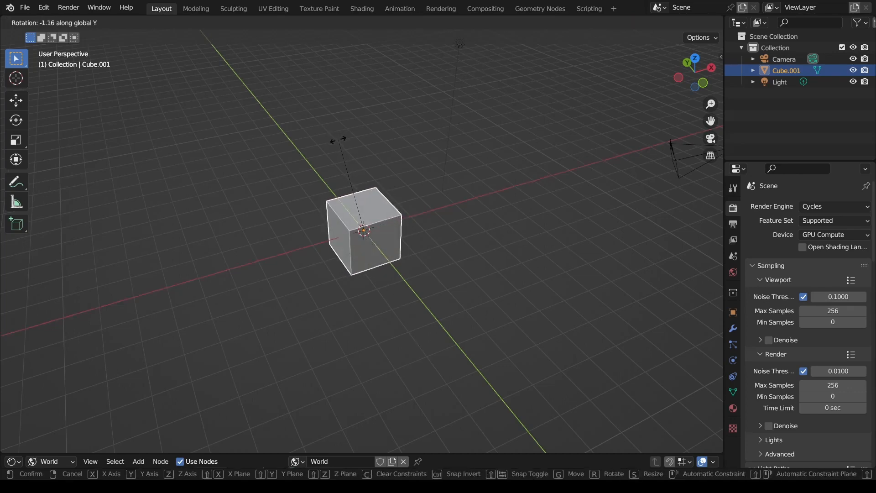
key(z)
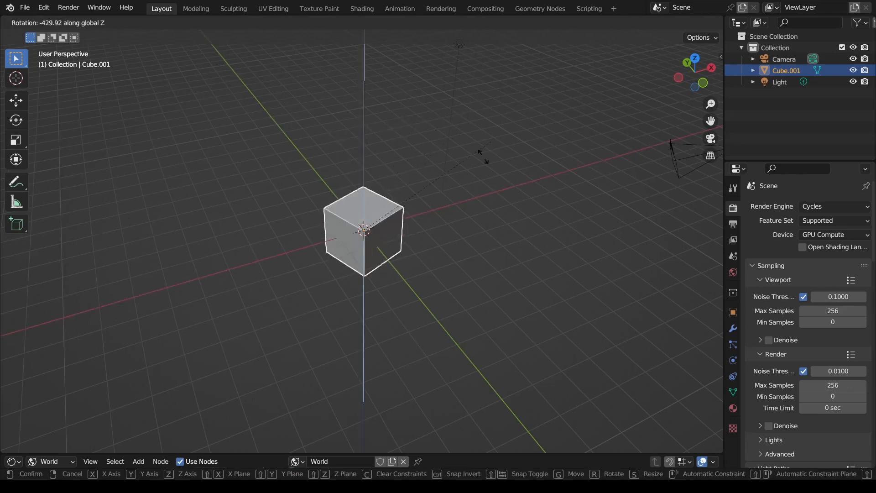
right_click(381, 69)
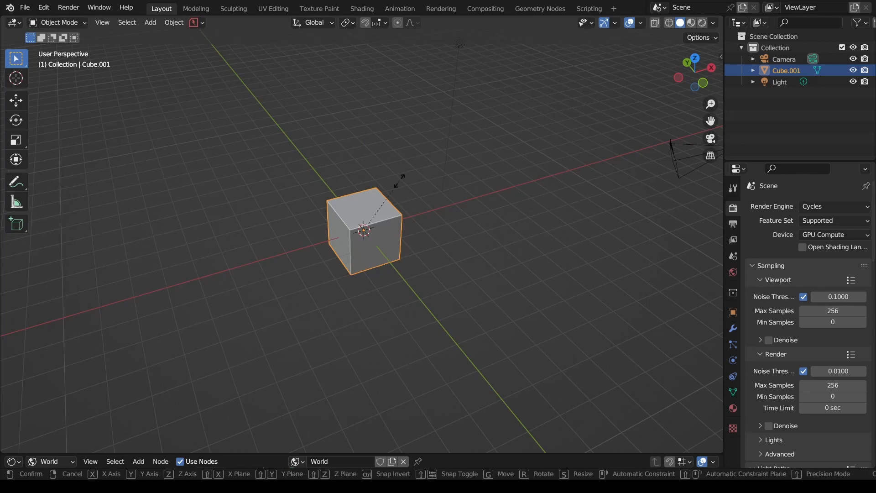
Step: Try scaling the cube uniformly and along the global X, Y and Z axes in turn, and cancel the scaling
key(s)
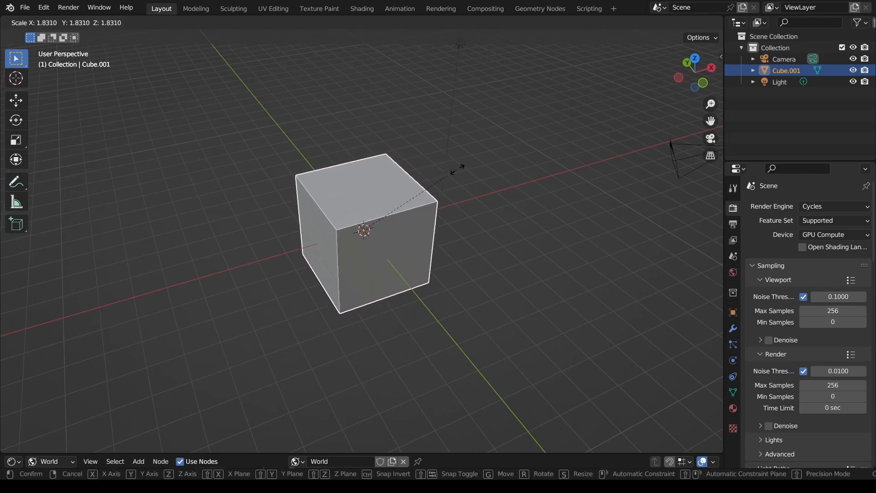
key(x)
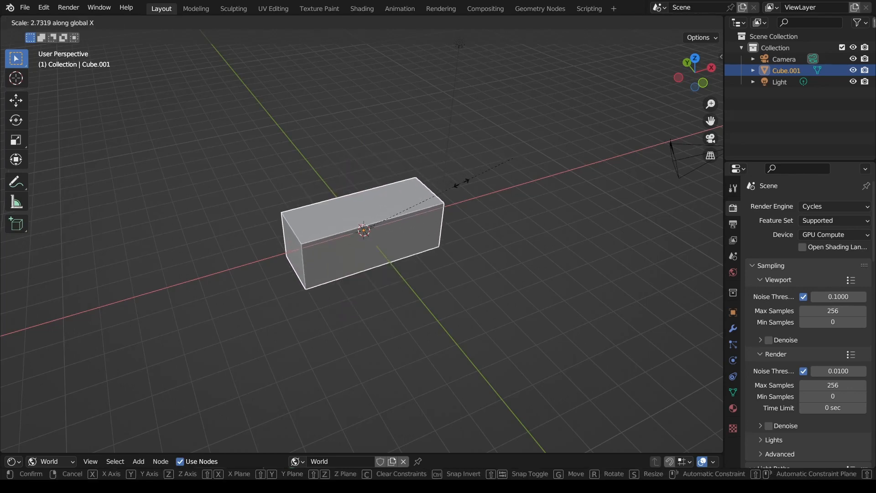
key(y)
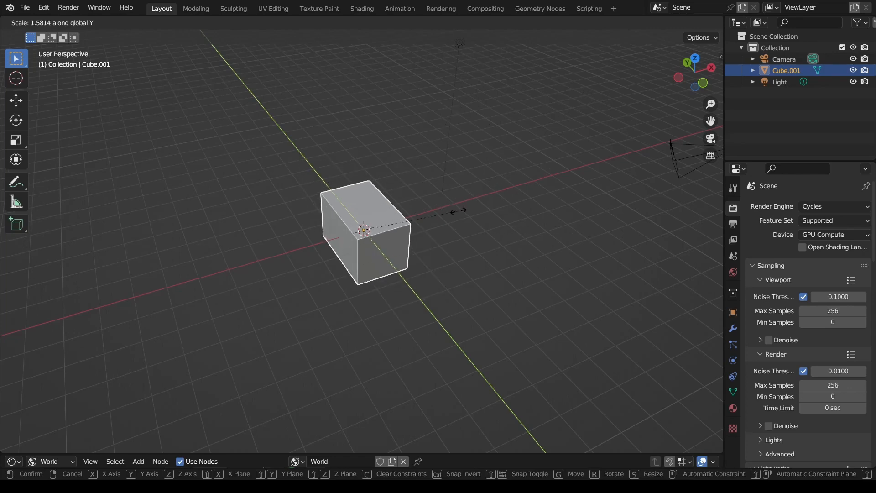
key(z)
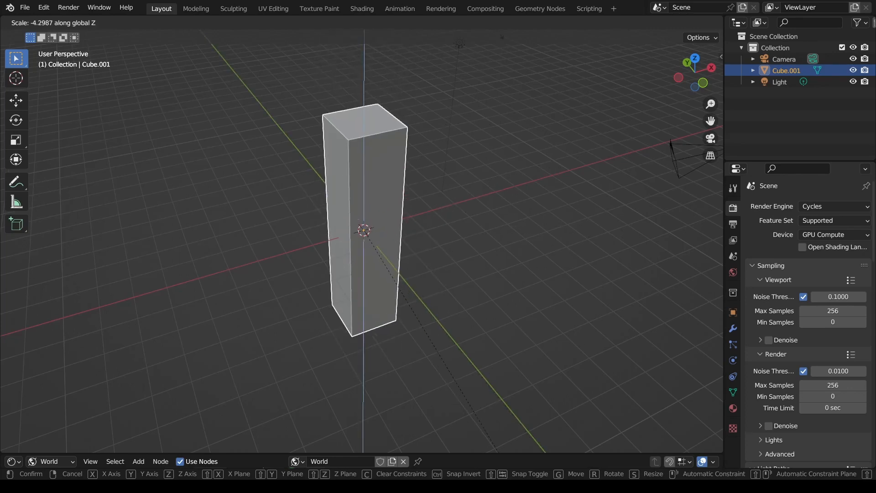
key(Escape)
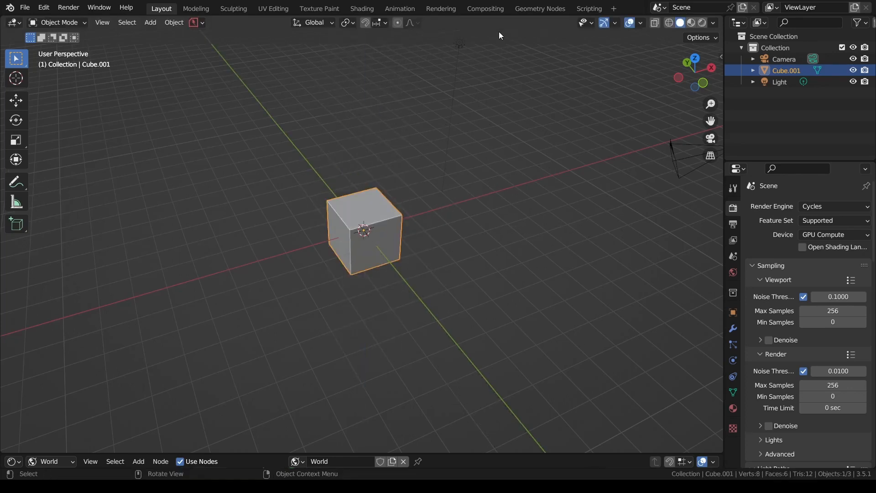
Step: Reselect the cube, try moving it in the negative X direction with the Move tool's gizmo, and cancel
click(472, 239)
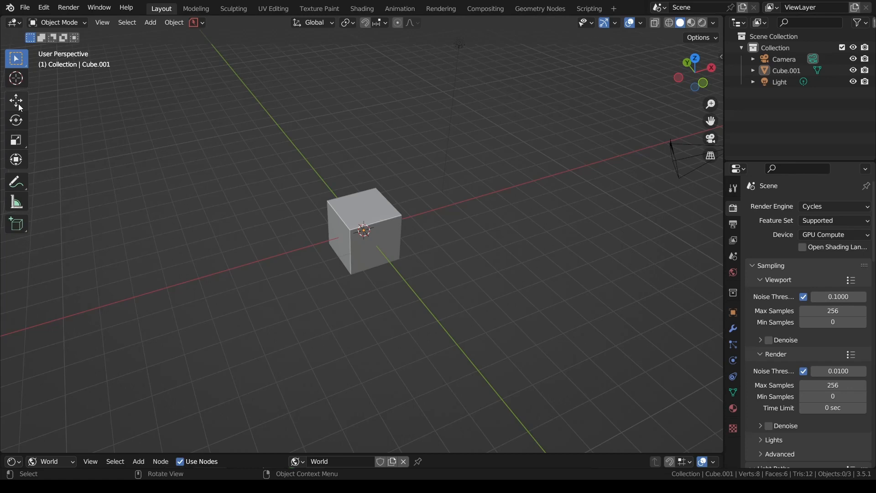
click(360, 215)
click(16, 100)
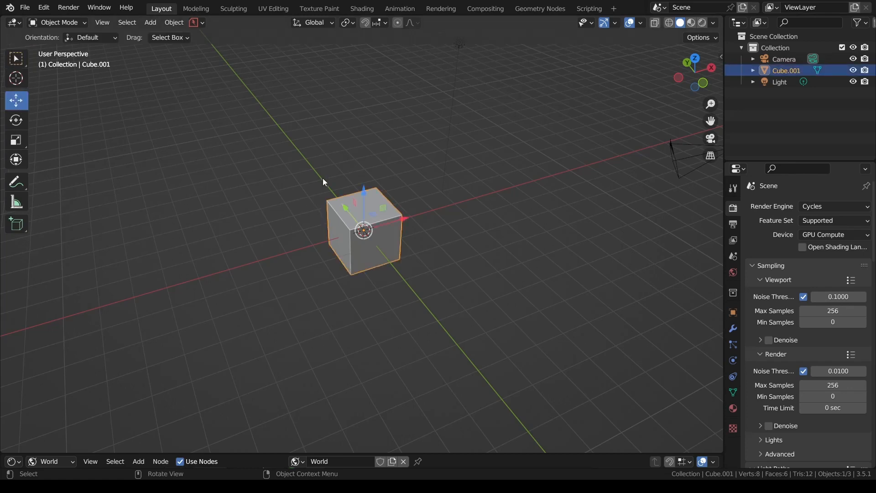
drag(403, 223, 345, 271)
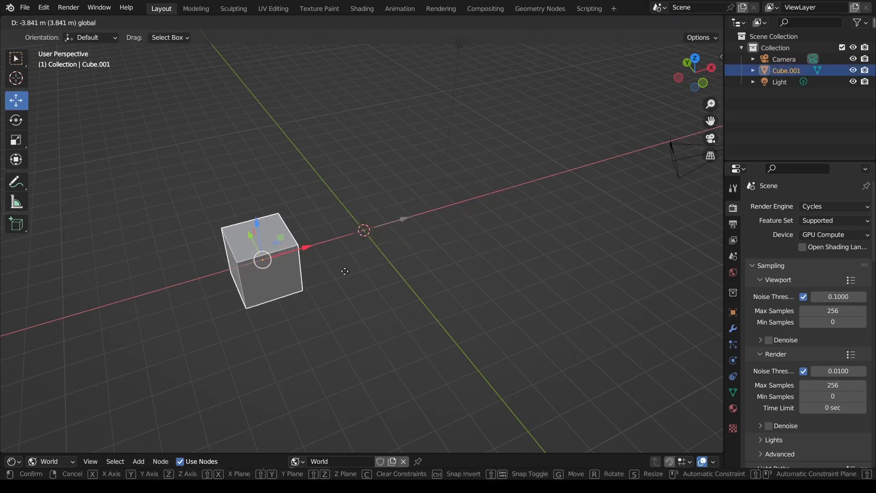
right_click(345, 271)
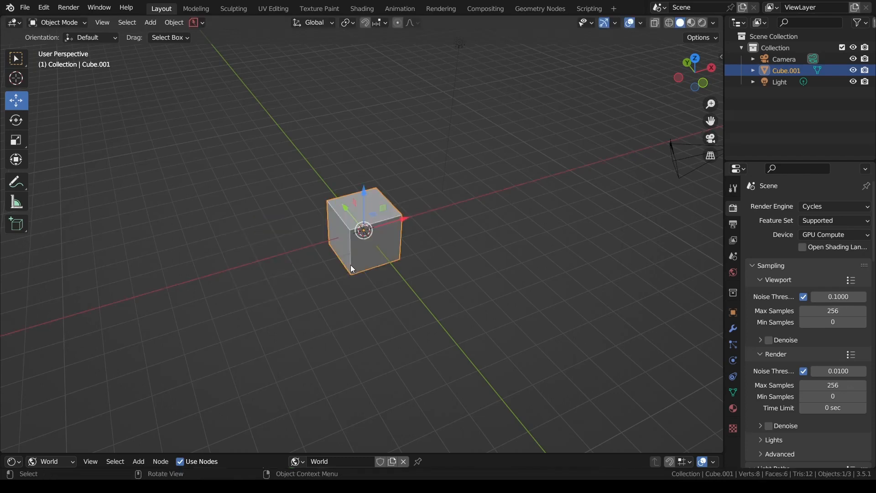
Step: Reselect the cube, try rotating it about the X axis with the Rotate tool's gizmo, and cancel
click(357, 317)
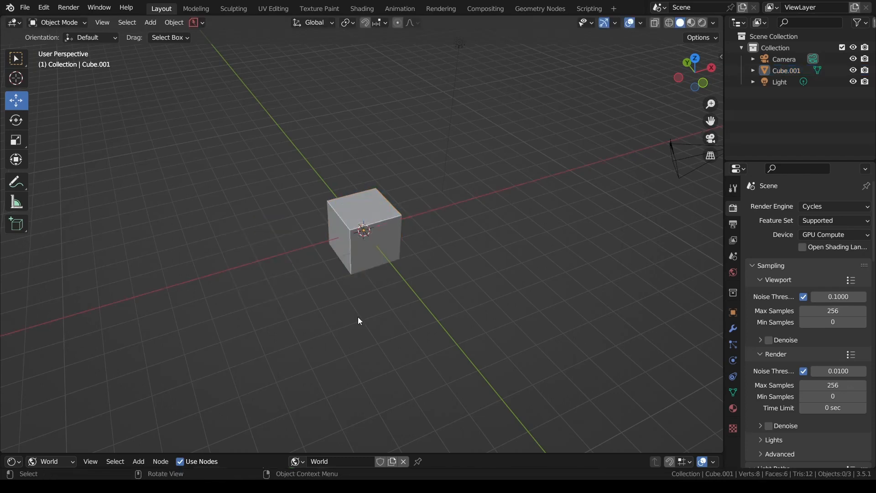
click(371, 245)
click(18, 122)
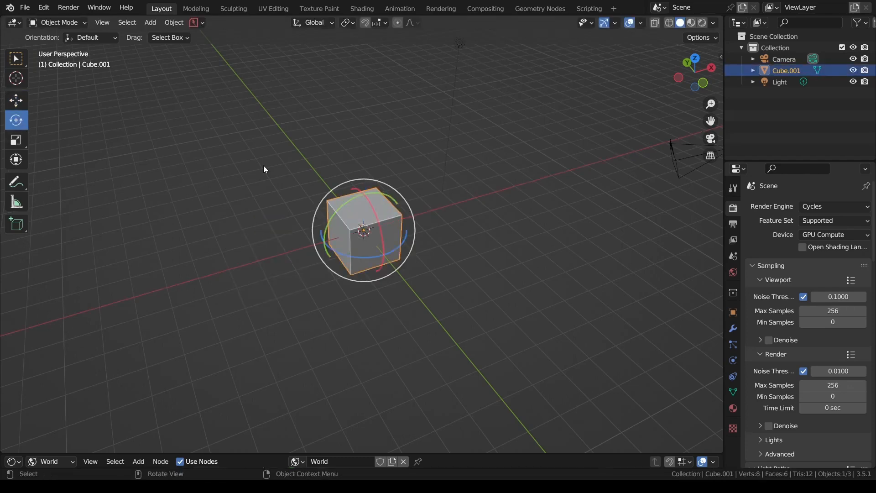
drag(375, 213, 390, 249)
right_click(391, 250)
Step: Try scaling and rotating the cube without axis constraints, cancelling both trials
key(s)
right_click(390, 252)
key(r)
right_click(395, 226)
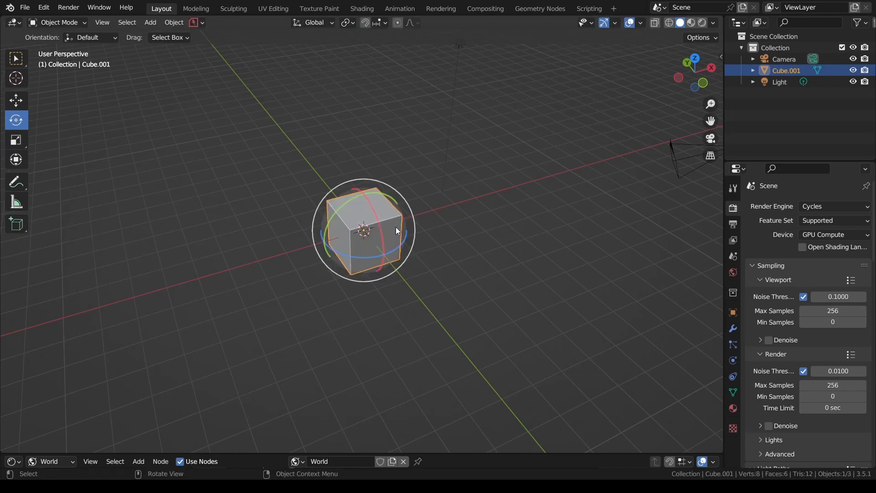
Step: Display the cube's location, rotation, scale and dimensions in the viewport, and hide them again
drag(692, 76, 696, 75)
key(n)
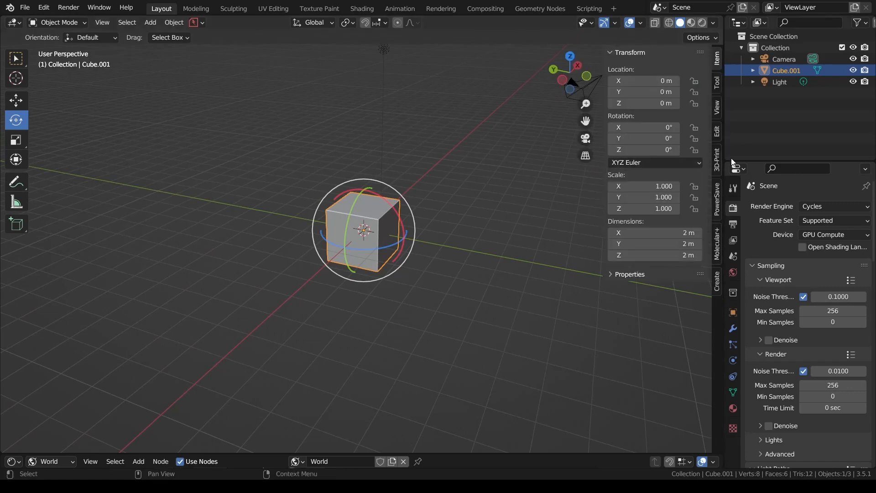
key(n)
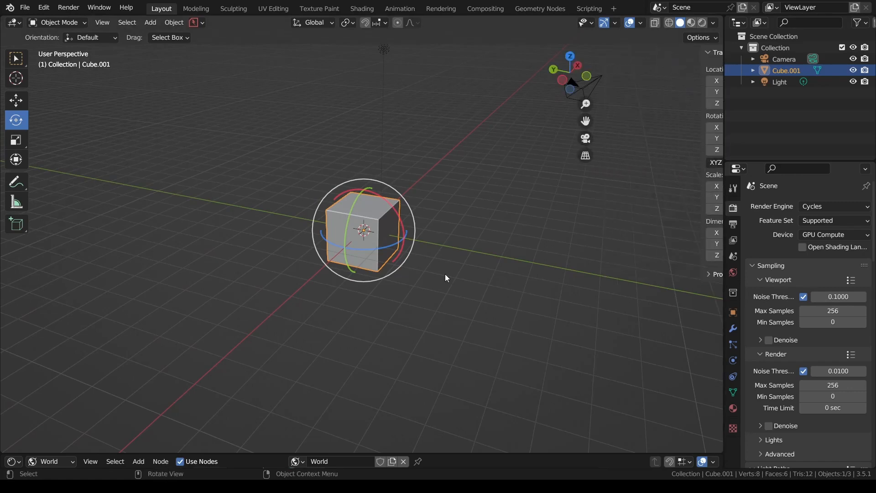
Step: Try stretching the cube along X with the Scale tool's gizmo, cancel, and return to the Select Box tool
click(16, 140)
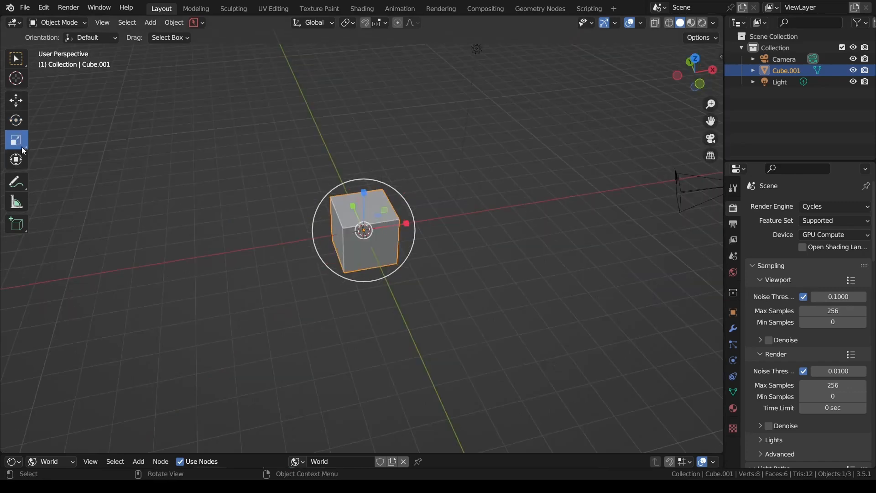
drag(405, 225, 565, 191)
right_click(565, 191)
key(w)
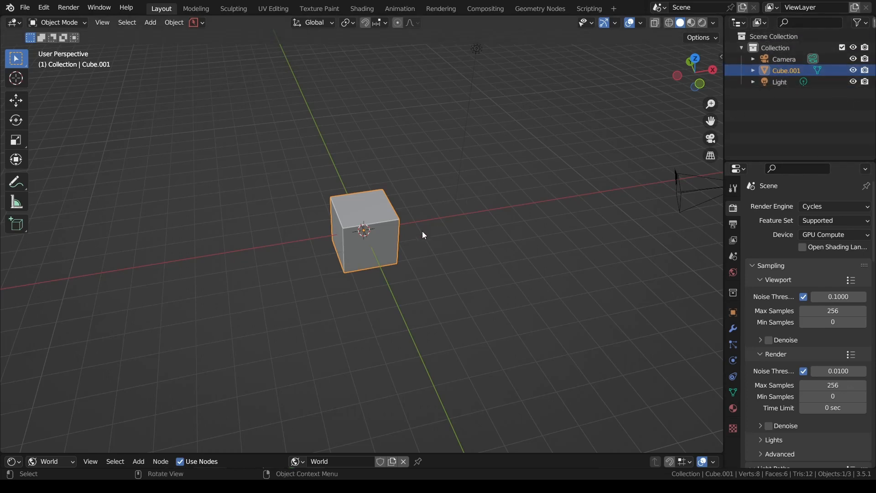
Step: Add a Round Cube mesh and move it along the negative global X axis, clear of the original cube
key(shift+a)
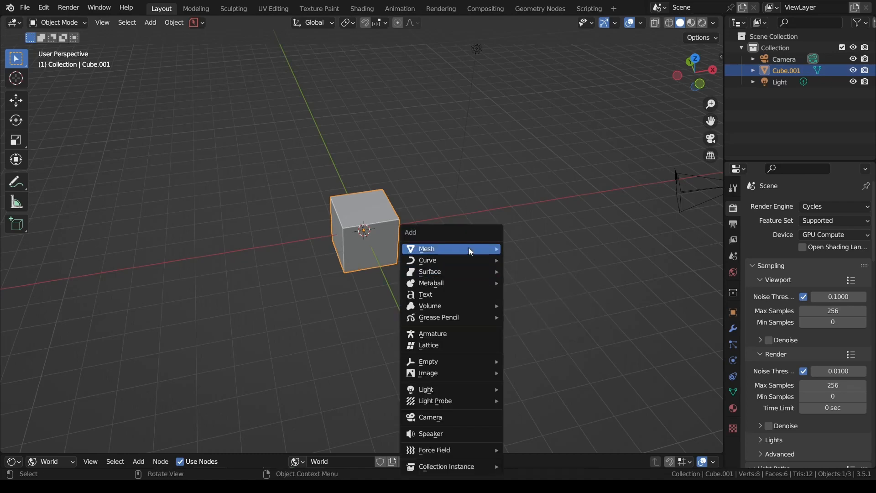
mouse_move(469, 247)
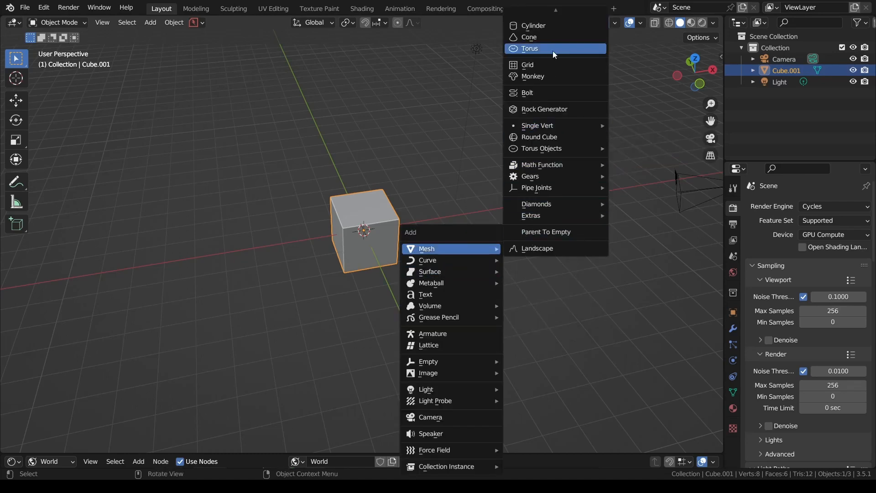
click(551, 138)
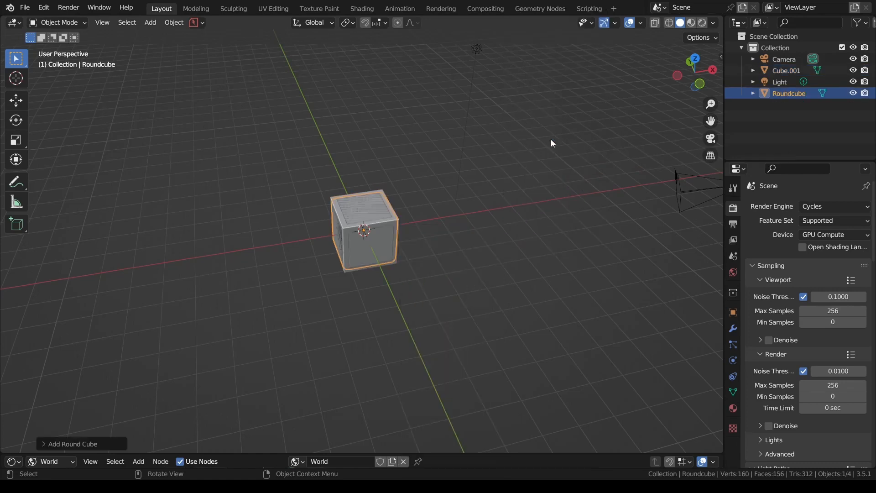
key(g)
key(x)
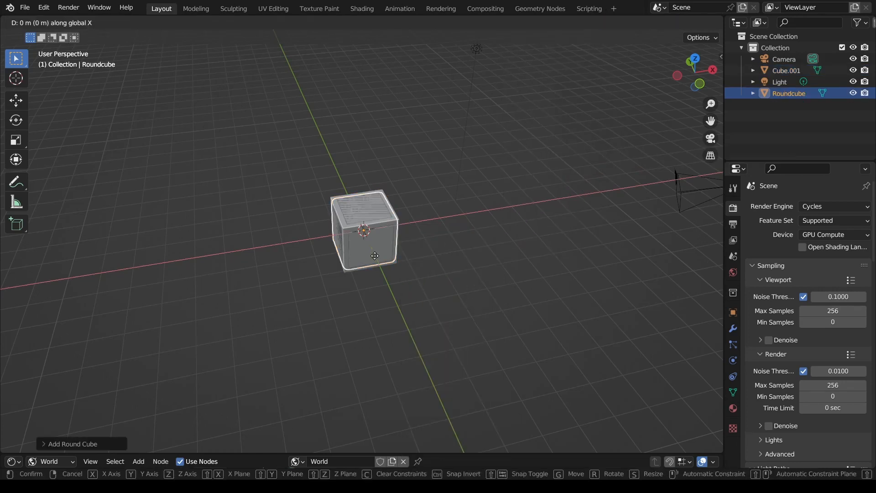
click(276, 281)
Step: Select the original cube and switch the selection back to the round cube
click(379, 250)
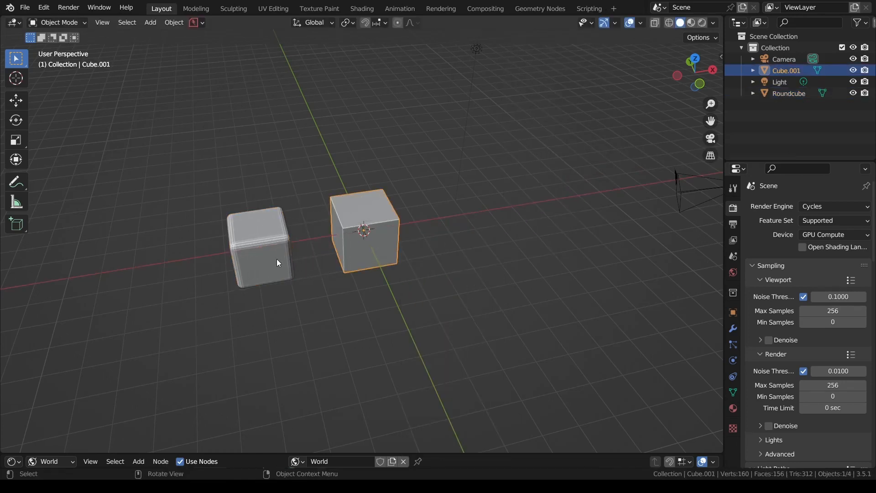
click(276, 258)
click(108, 441)
click(248, 247)
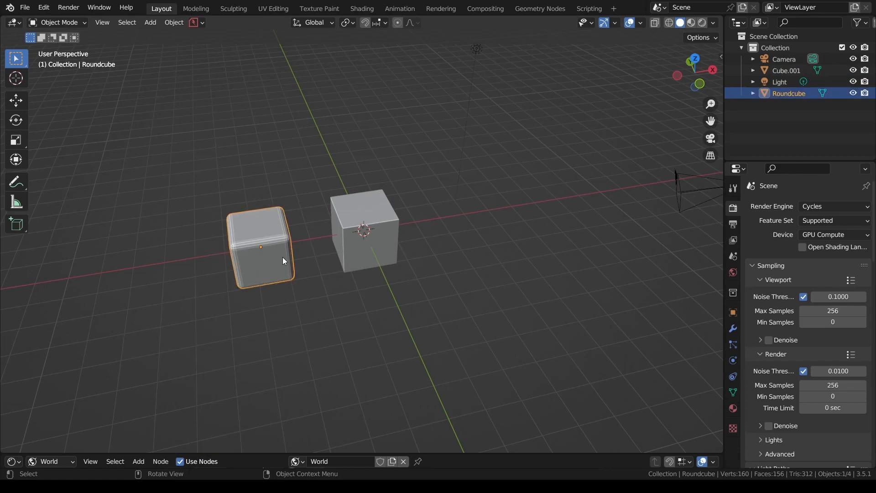
key(shift+a)
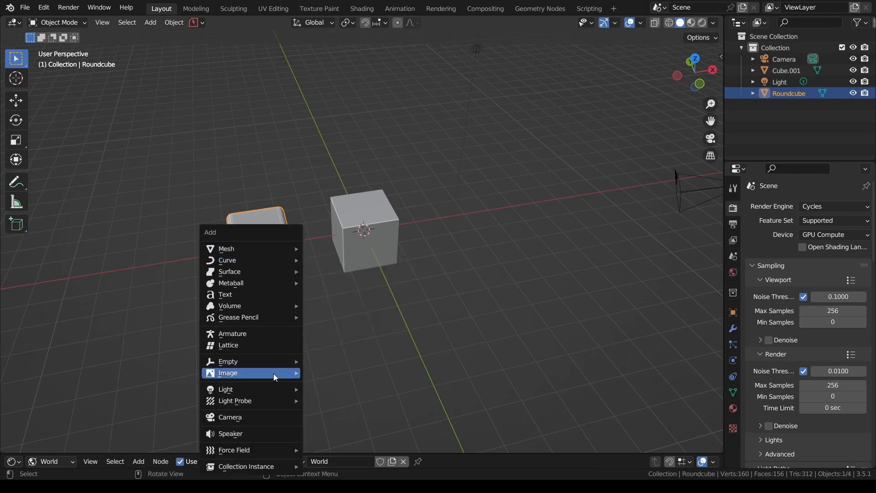
mouse_move(279, 400)
key(Escape)
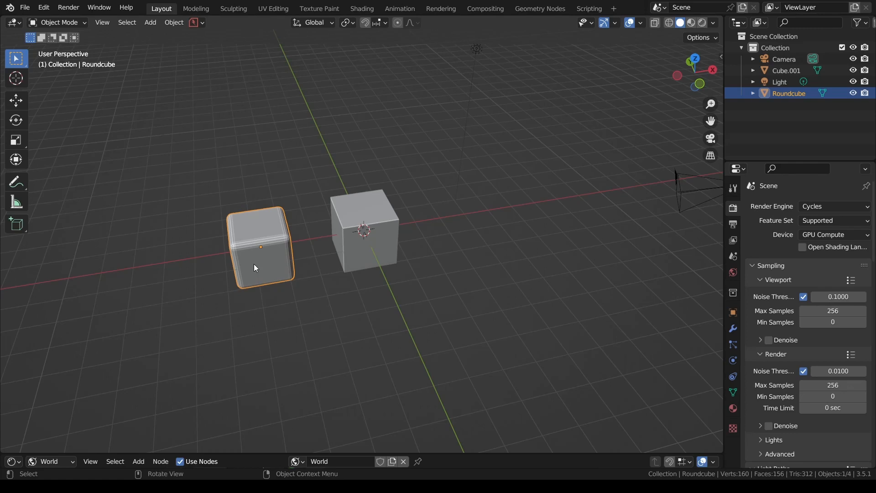
Step: Move the round cube into a new collection named "round cube thing"
key(m)
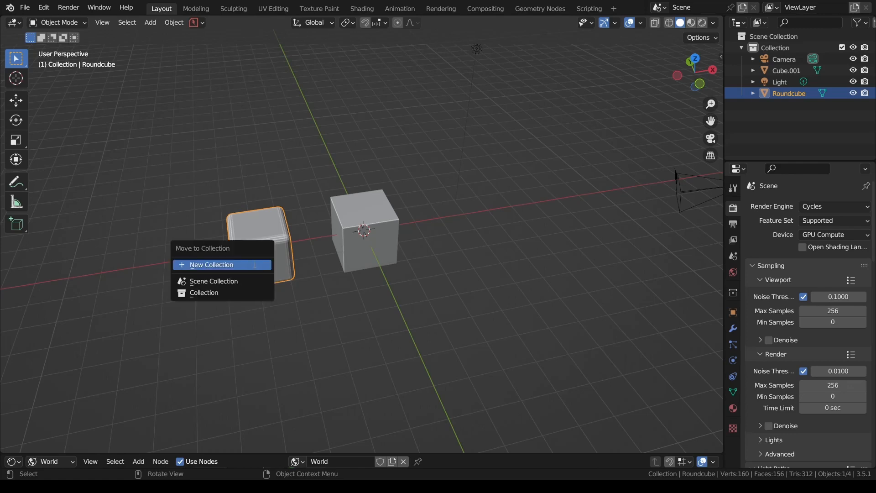
click(254, 265)
key(BackSpace)
text(round c)
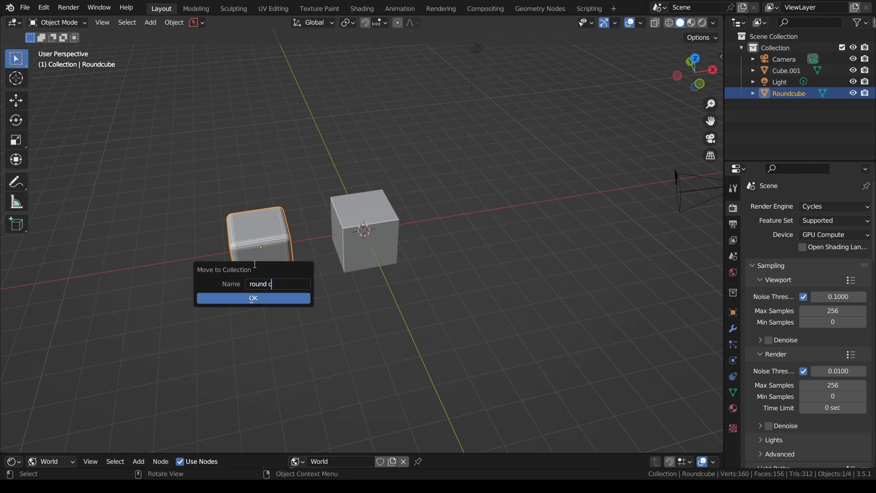
text(uve tbhing)
key(BackSpace)
key(BackSpace)
key(BackSpace)
key(BackSpace)
key(BackSpace)
text(hing)
click(265, 295)
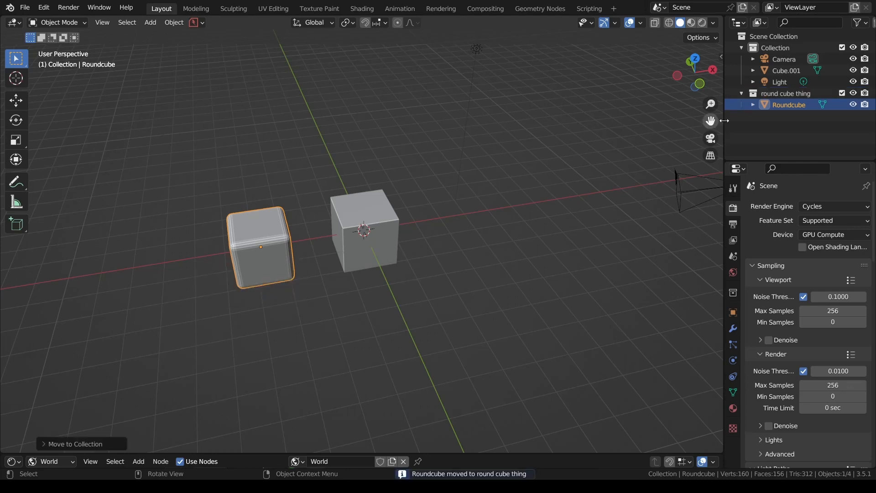
Step: Hide the "round cube thing" collection in the viewport and show it again
click(854, 93)
click(853, 93)
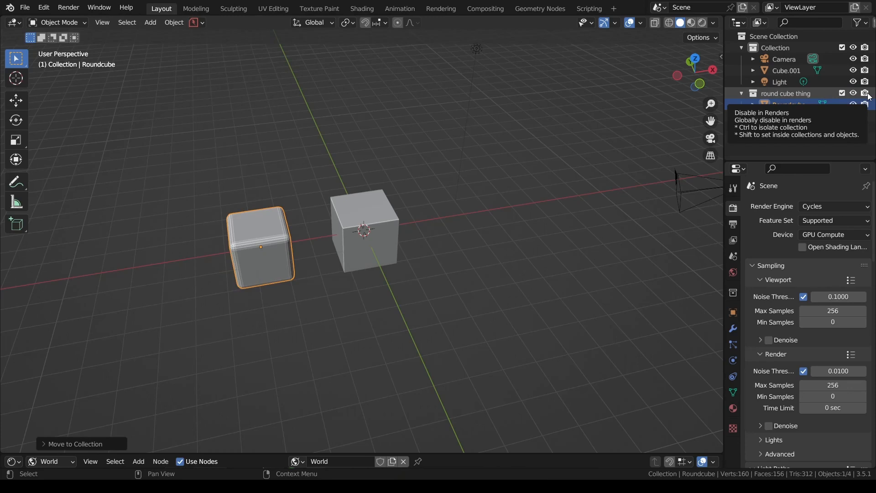
Step: Exclude the "round cube thing" collection from the view layer, include it again, and deselect everything
click(841, 93)
click(841, 93)
click(841, 93)
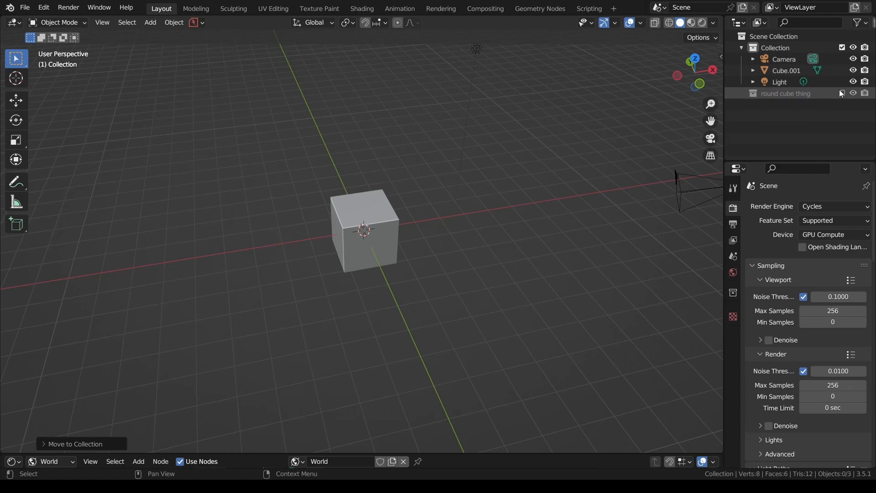
click(842, 93)
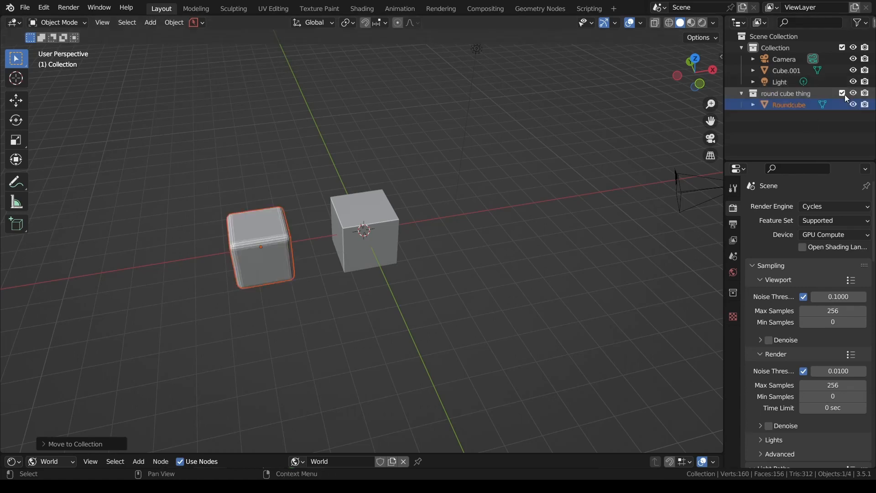
click(492, 286)
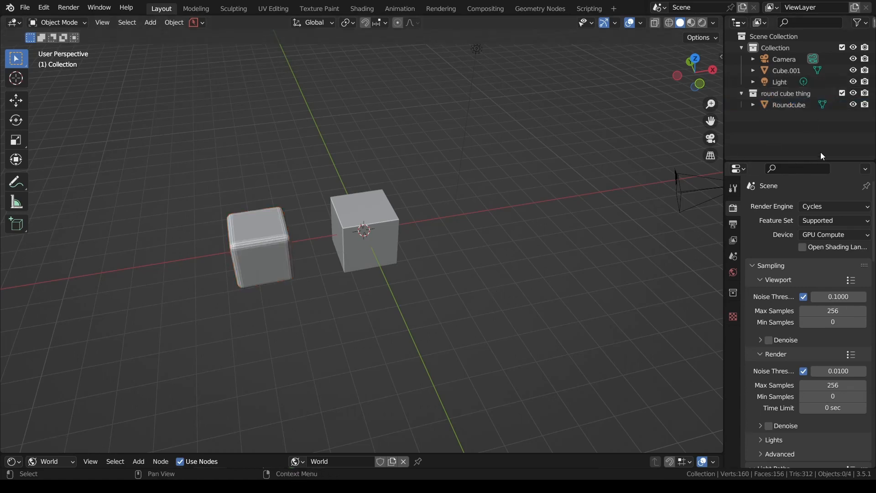
Step: Switch the Roundcube object's viewport visibility off and back on, and do the same for its render visibility
click(852, 104)
click(851, 104)
click(865, 105)
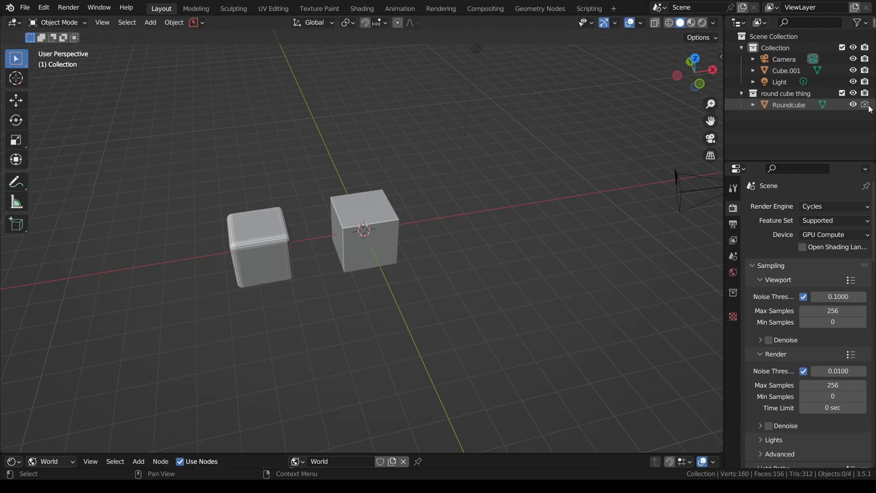
click(865, 104)
Step: Expand the Roundcube object to inspect its mesh data, select the round cube, and collapse its hierarchy including the "round cube thing" collection
click(753, 105)
click(754, 105)
click(753, 104)
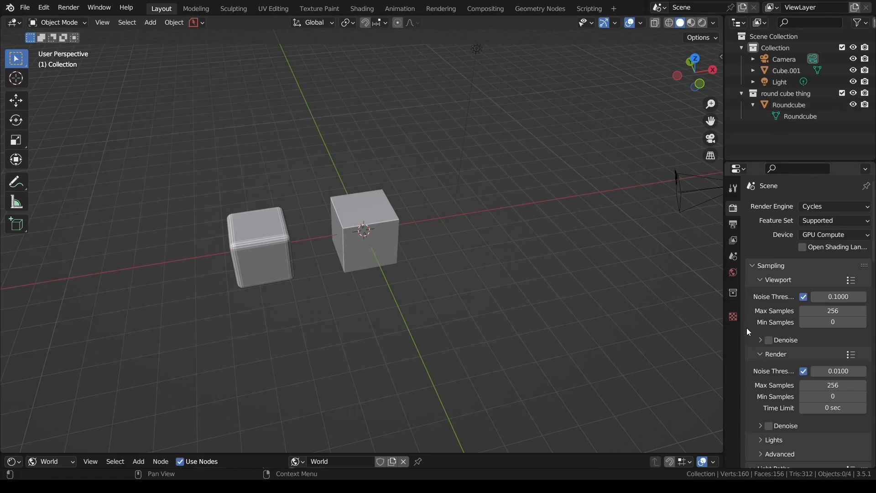
click(293, 258)
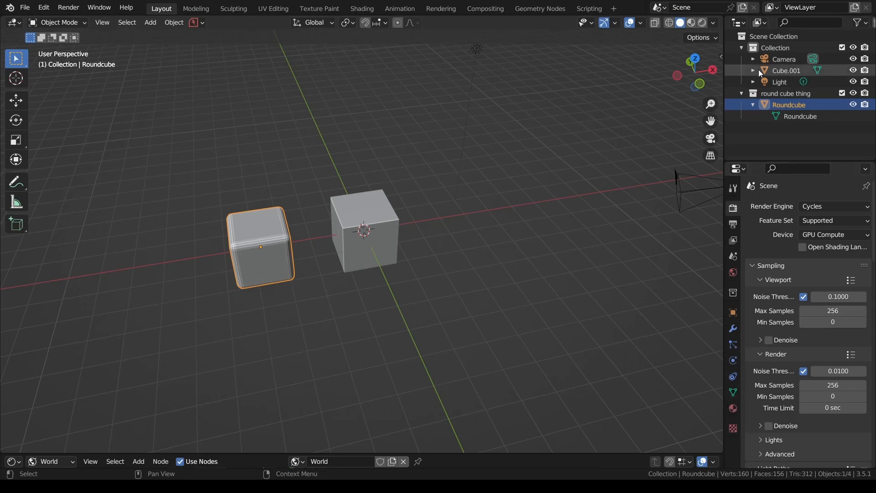
click(752, 105)
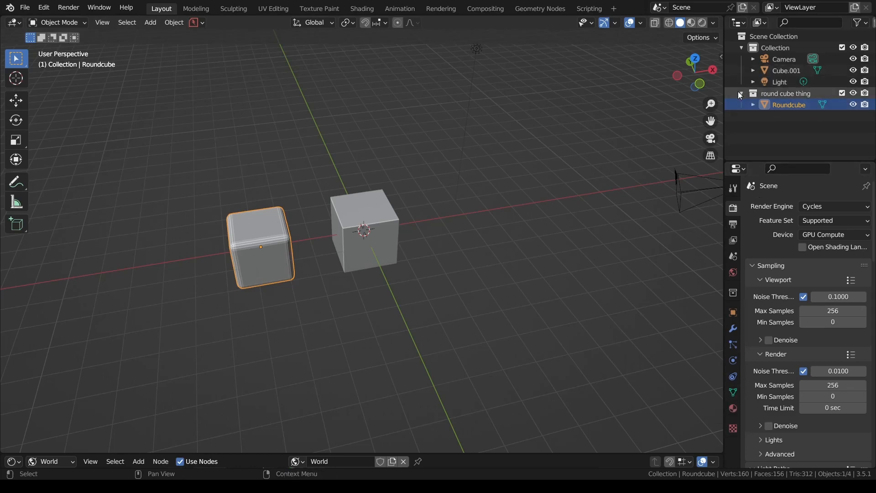
click(740, 93)
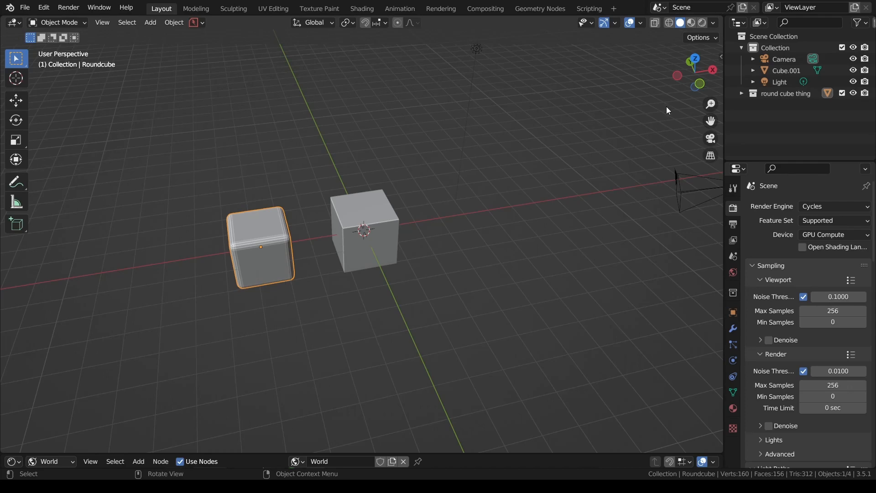
Step: Select the original cube and add an Array modifier to it
click(397, 234)
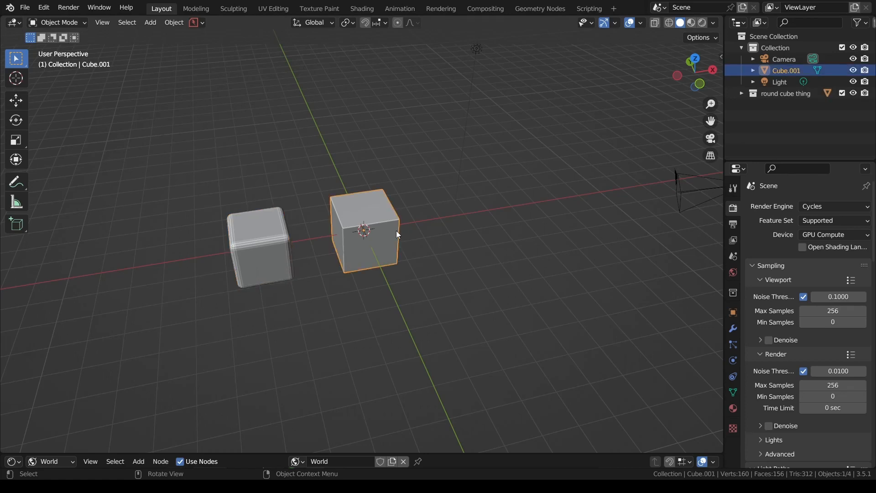
click(734, 330)
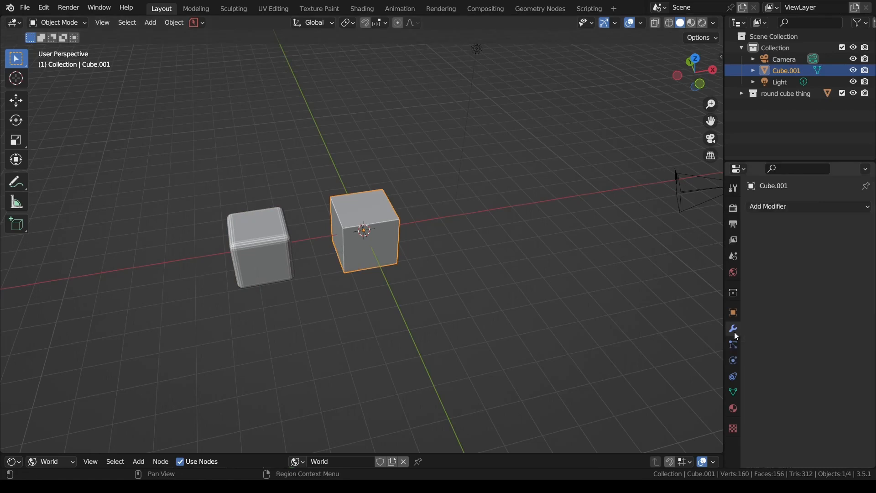
click(818, 203)
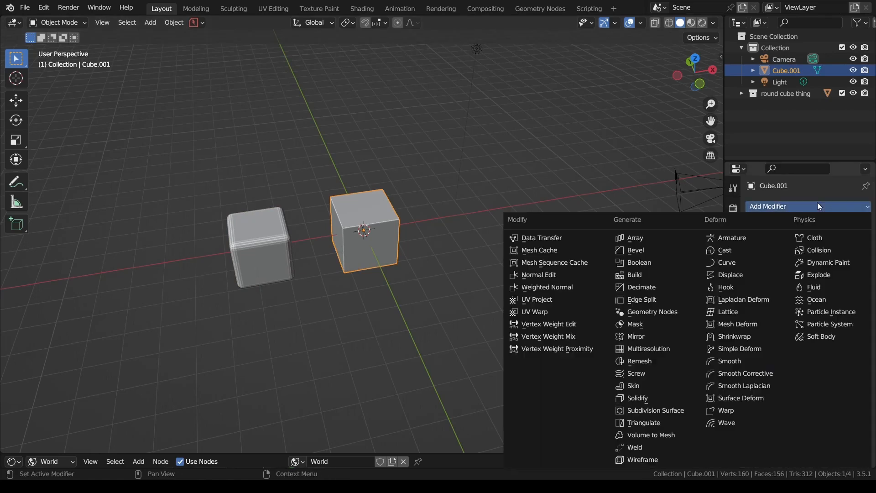
click(635, 240)
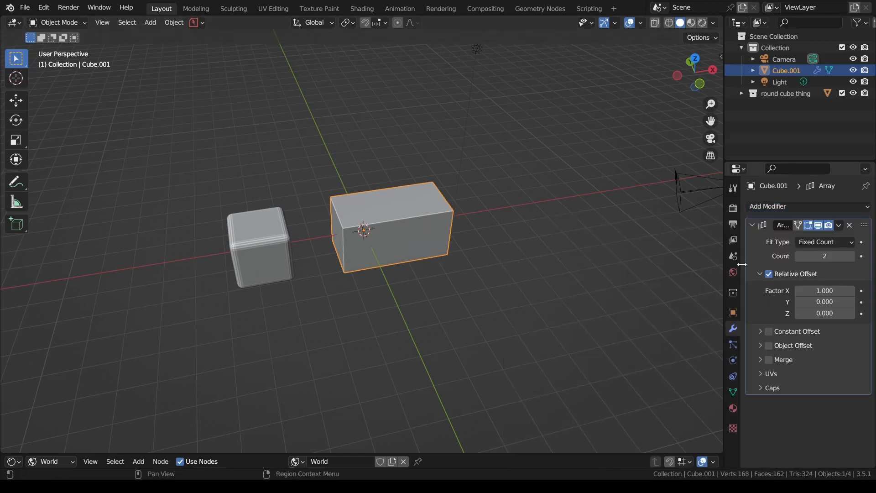
Step: Set the array's relative offset Factor X to 7.9 and reduce it to 2.7
click(824, 291)
text(7.9)
key(Return)
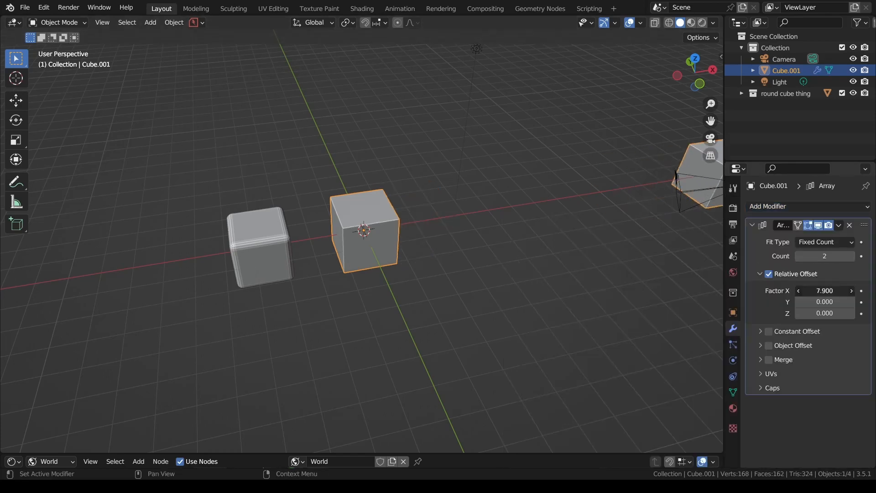
drag(851, 291, 830, 290)
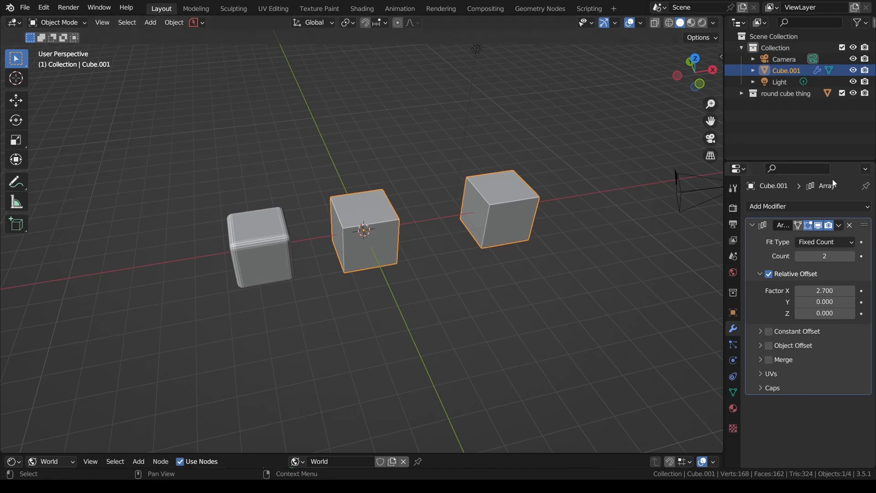
Step: Turn the Array modifier's viewport display off and on, and remove the modifier from the cube
click(820, 225)
click(820, 226)
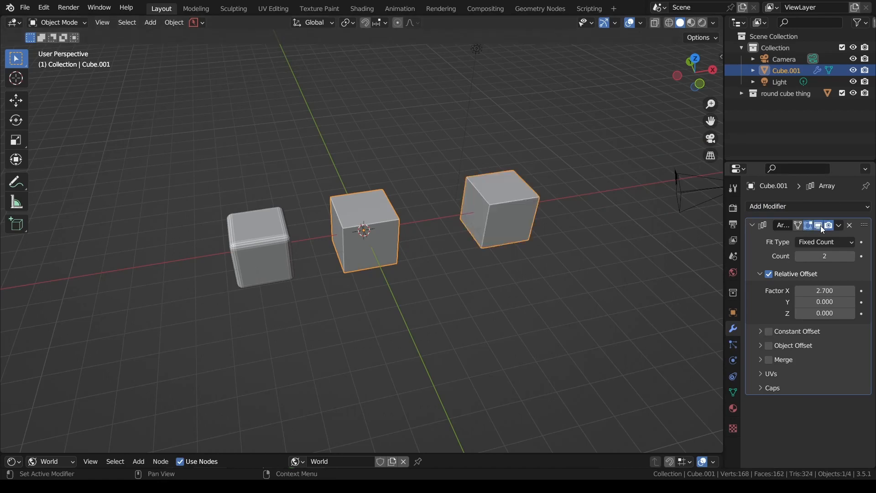
click(851, 226)
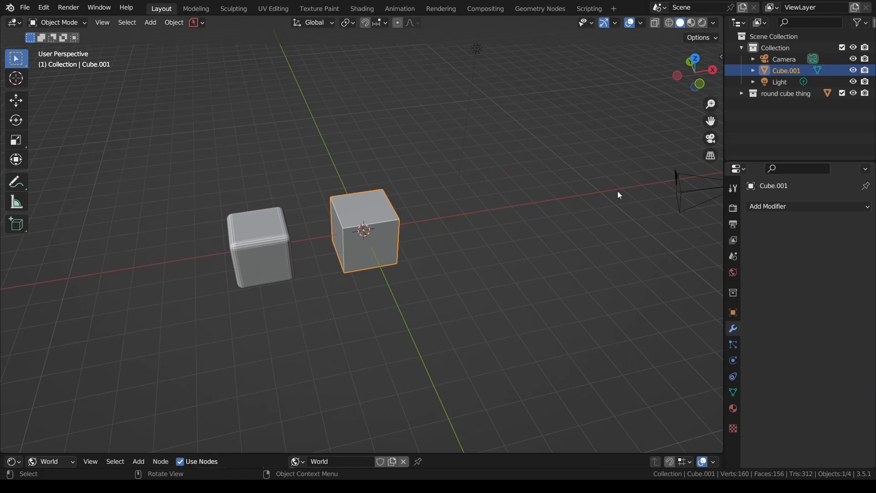
Step: Add an Array modifier to the original cube and remove it again, repeating this twice
click(785, 211)
click(675, 240)
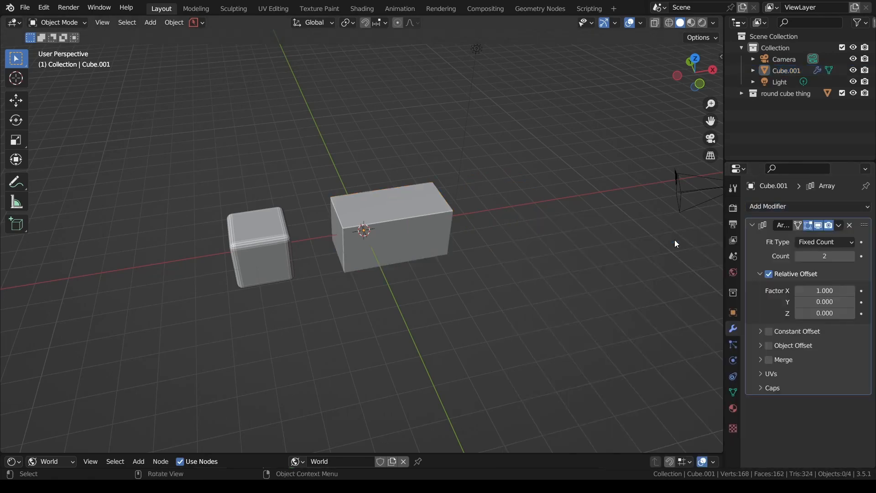
click(839, 226)
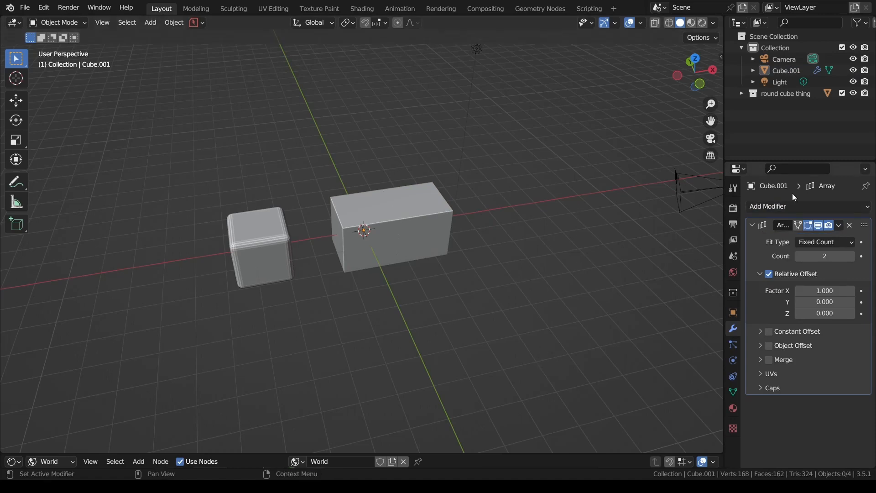
click(849, 224)
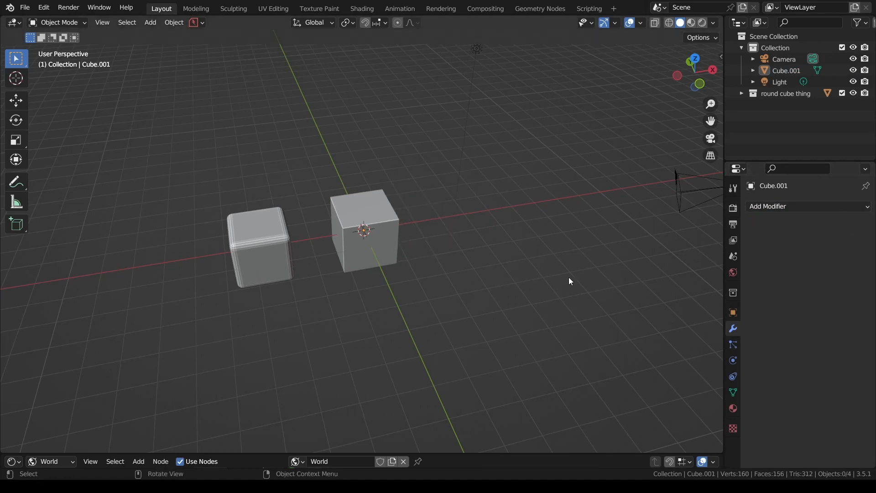
click(809, 206)
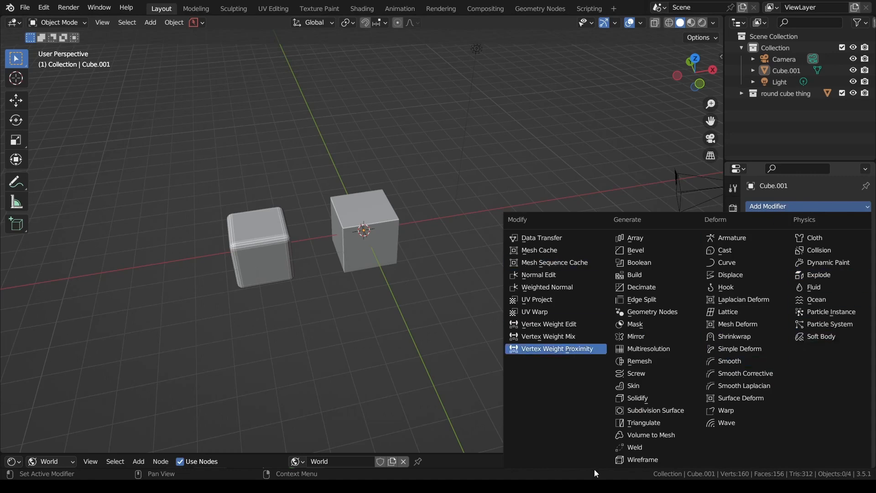
click(805, 210)
click(661, 236)
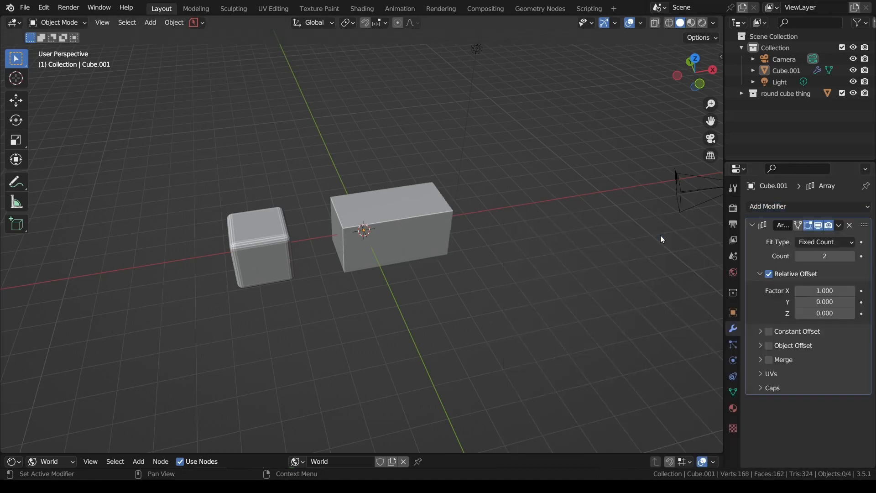
click(850, 225)
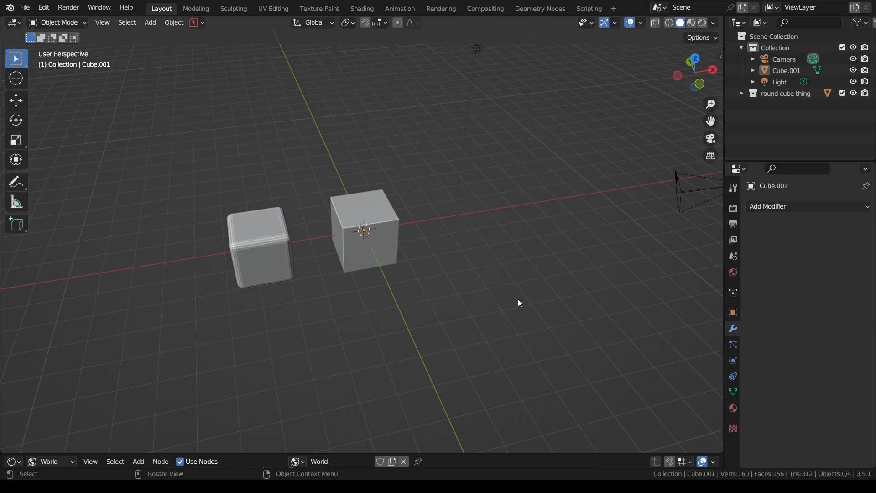
Step: Place the 3D cursor freehand at several different spots around the two cubes
shift+right_click(493, 278)
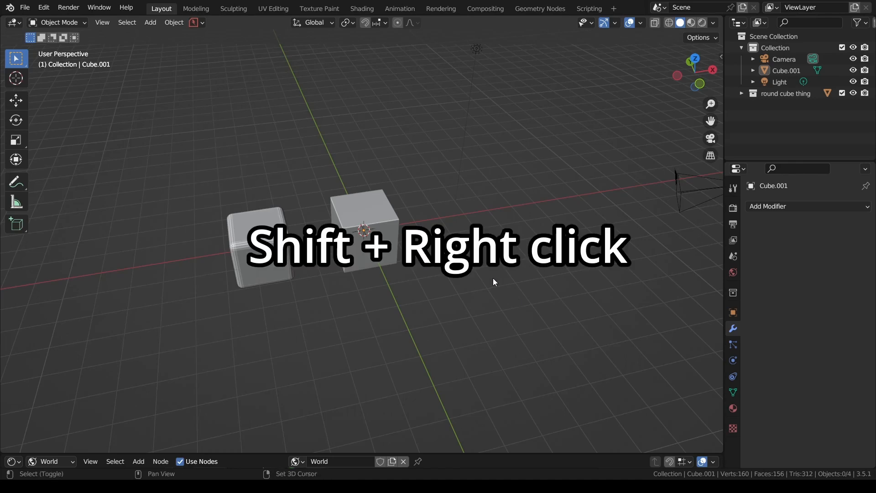
shift+right_click(276, 318)
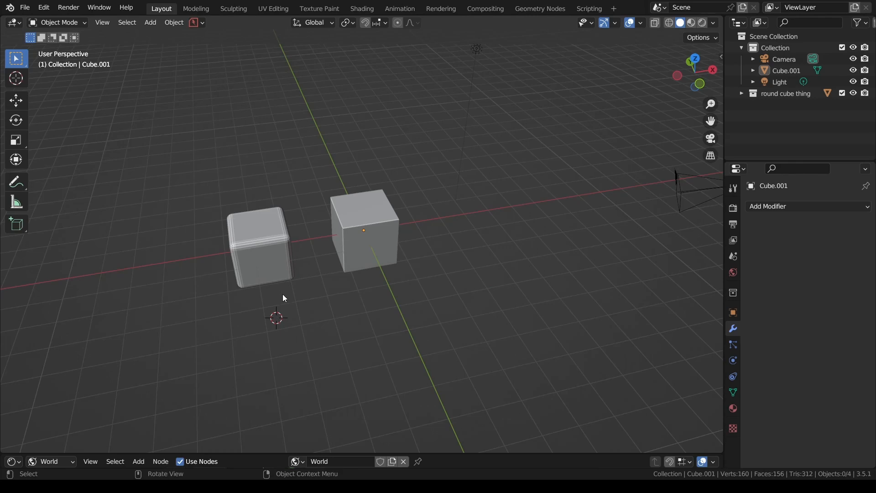
shift+right_click(472, 254)
shift+right_click(245, 204)
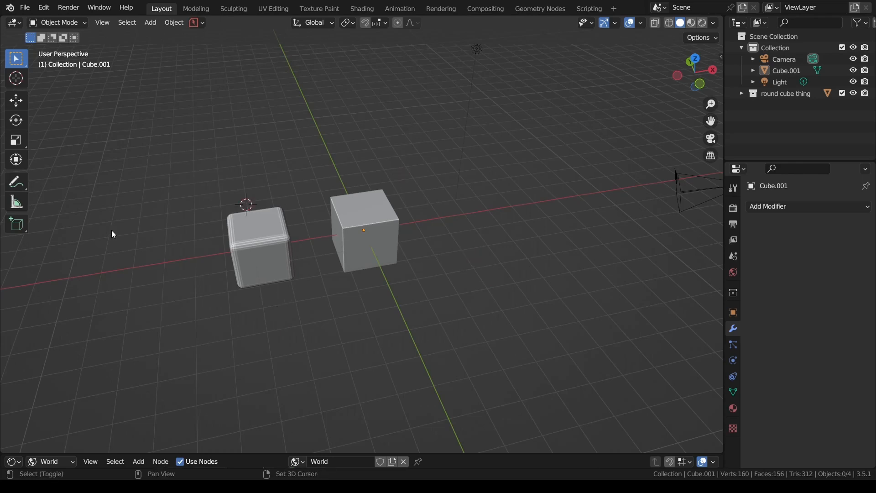
shift+right_click(111, 230)
shift+right_click(201, 325)
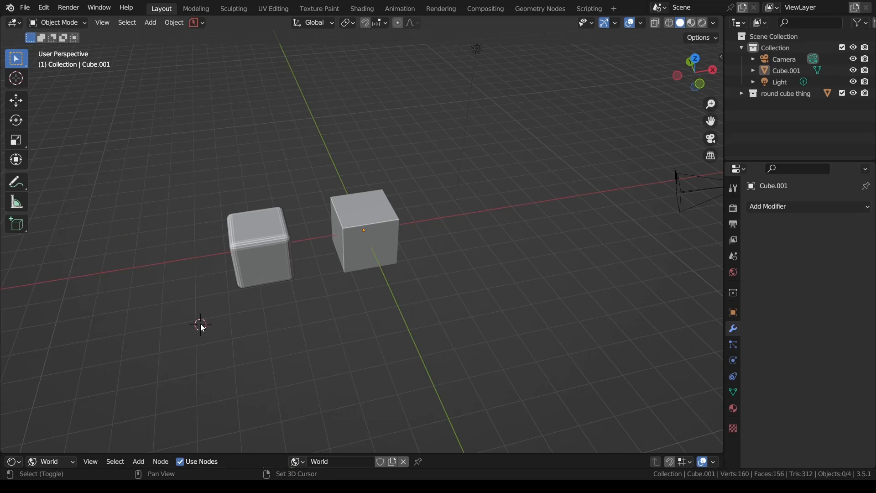
shift+right_click(447, 294)
shift+right_click(510, 170)
shift+right_click(299, 143)
shift+right_click(182, 192)
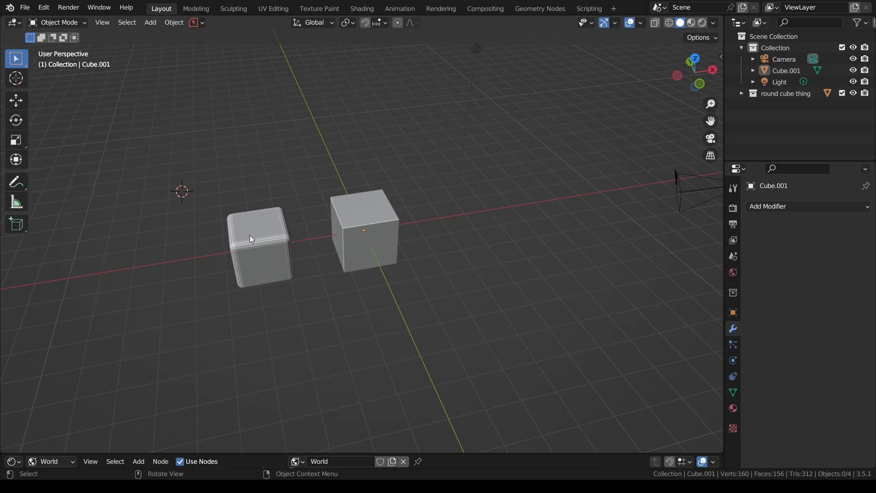
Step: Snap the 3D cursor to the world origin and review the other cursor and origin snapping options
key(shift+s)
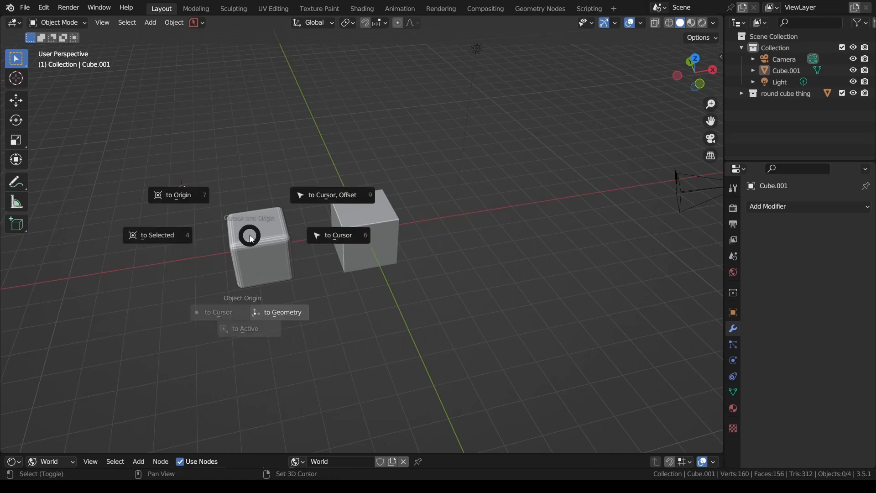
click(202, 206)
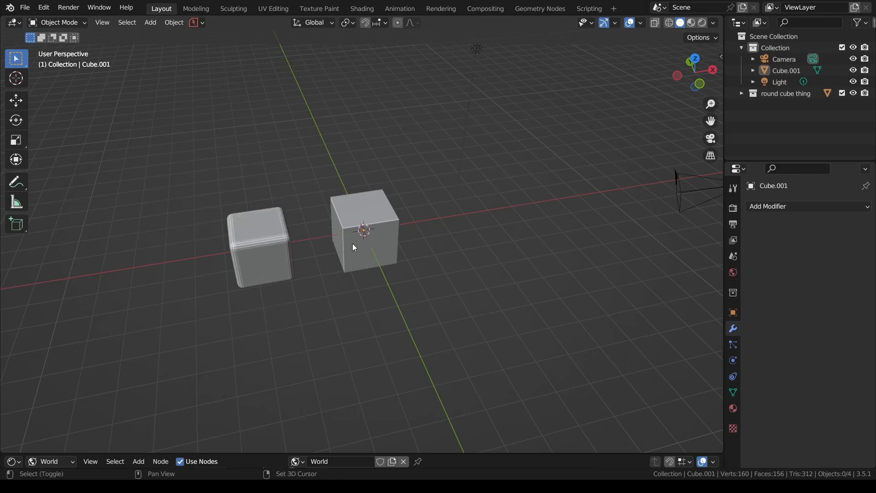
key(shift+s)
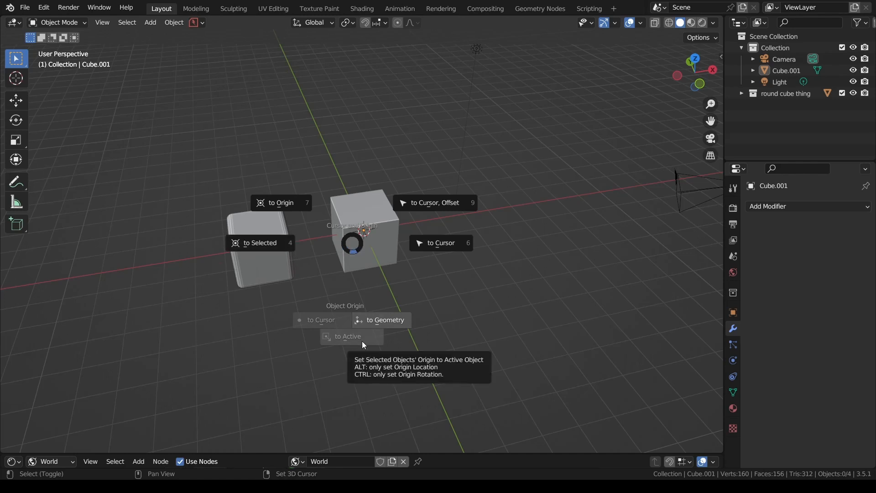
key(shift+s)
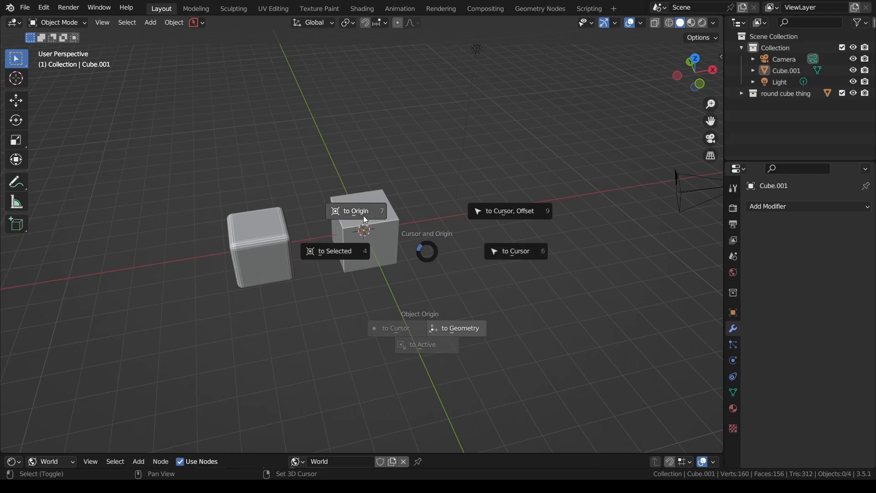
click(346, 256)
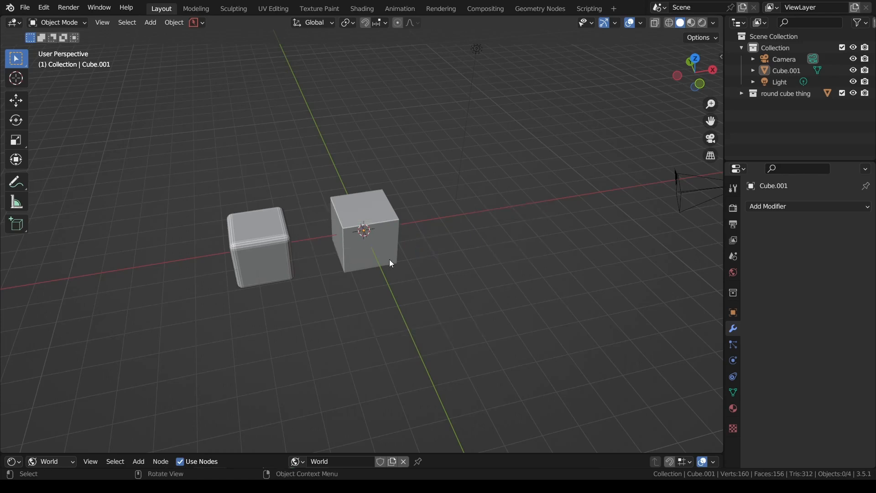
Step: Snap the 3D cursor to the round cube and select the original cube
click(293, 276)
key(shift+s)
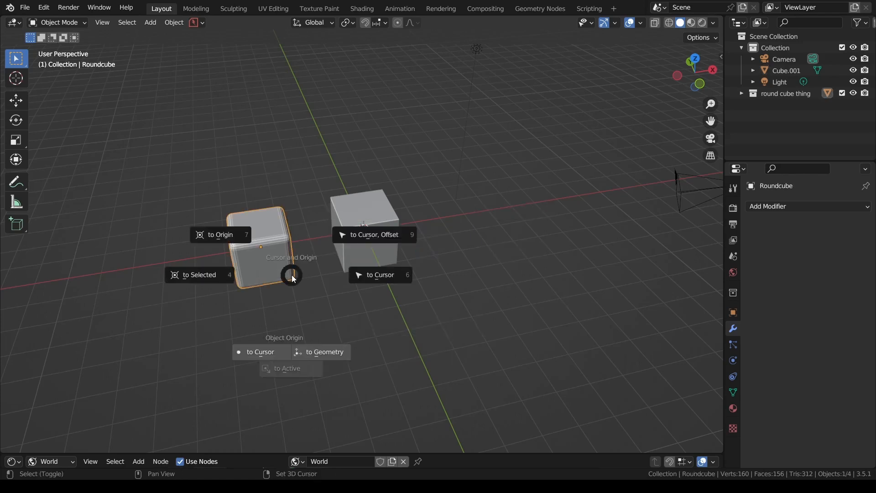
click(218, 275)
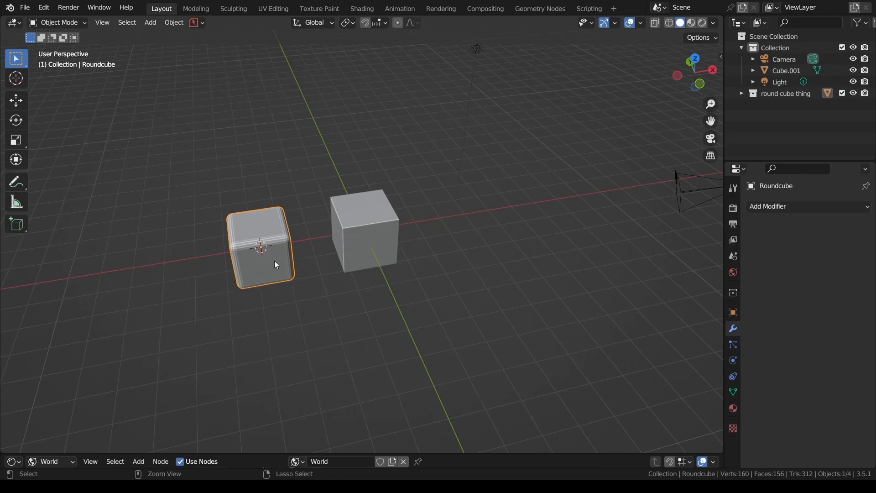
click(388, 222)
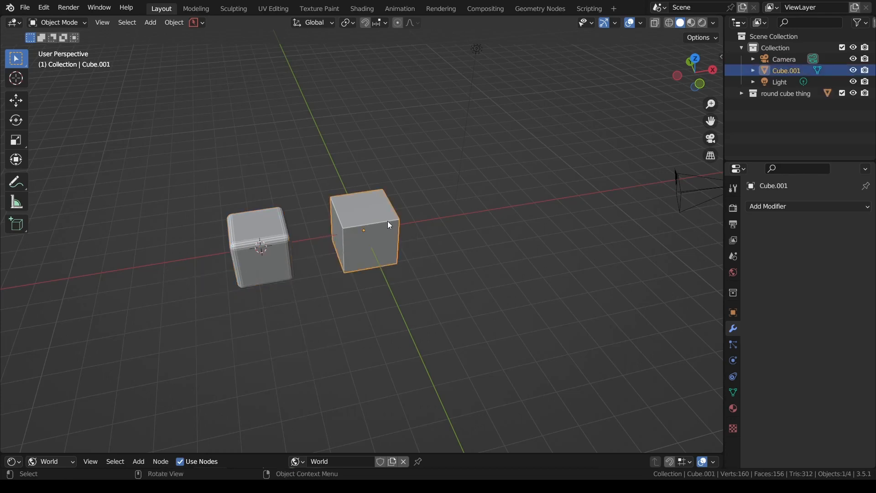
Step: Snap the original cube to the 3D cursor and move it along X away from the round cube
right_click(388, 222)
right_click(397, 234)
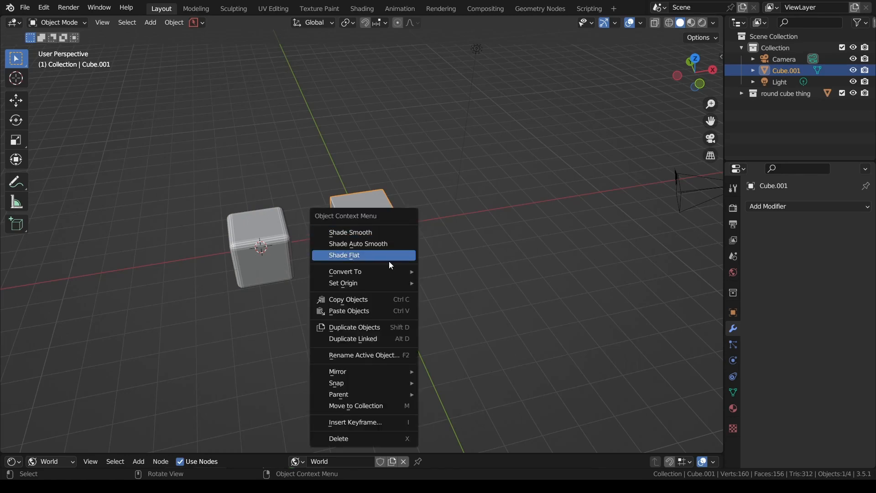
mouse_move(391, 372)
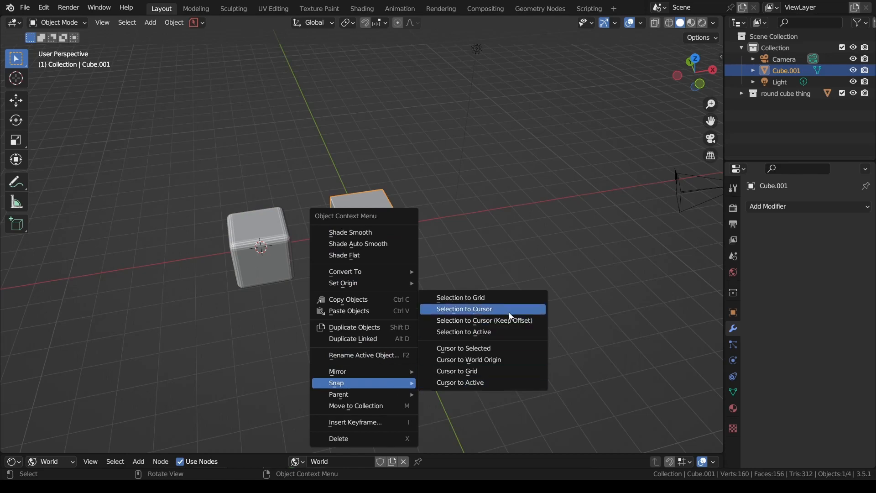
click(510, 310)
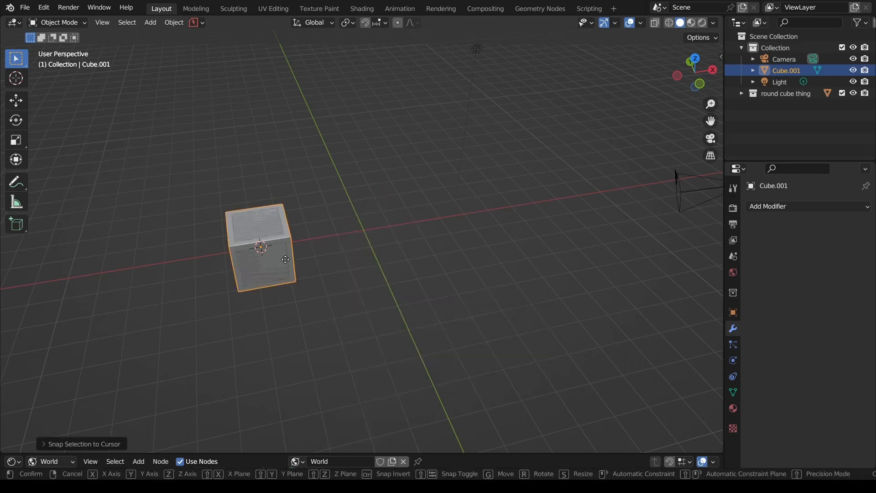
key(g)
key(x)
click(407, 241)
Step: Select the round cube, snap the 3D cursor to the world origin and clear the selection
click(256, 254)
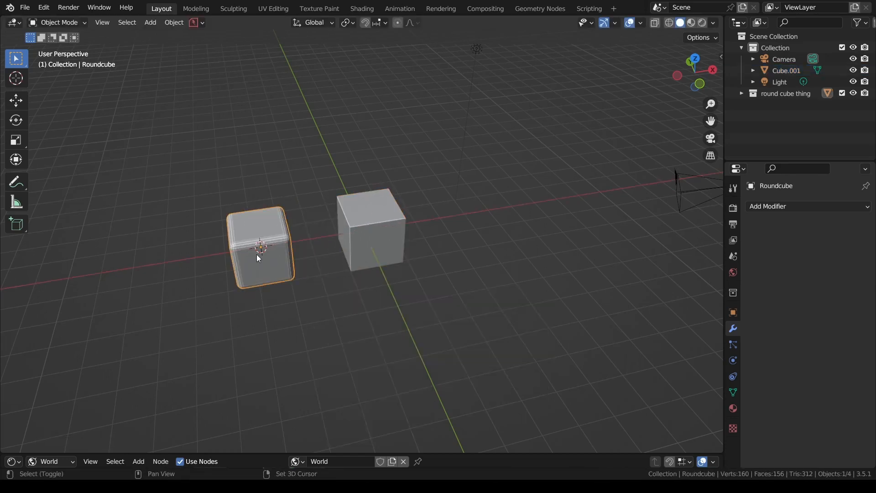
key(shift+s)
click(221, 220)
key(alt+a)
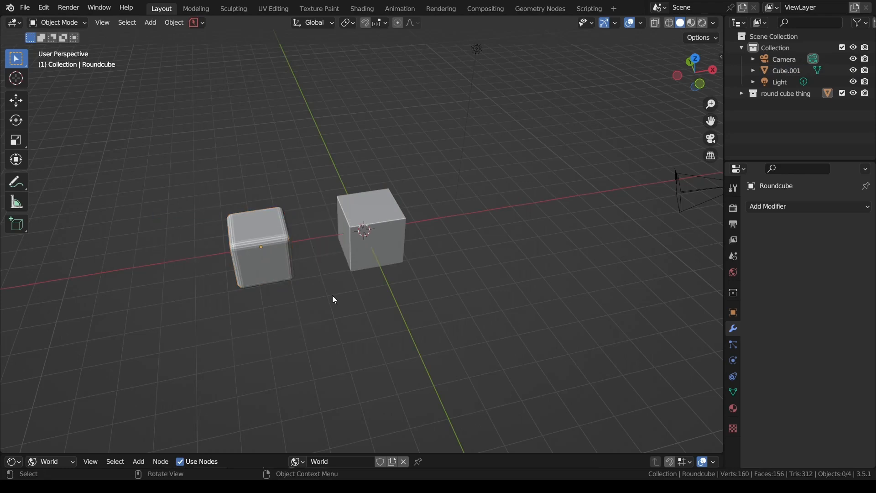
Step: Place the 3D cursor on empty space beside the original cube and add a Custom Brilliant diamond mesh there
shift+right_click(476, 272)
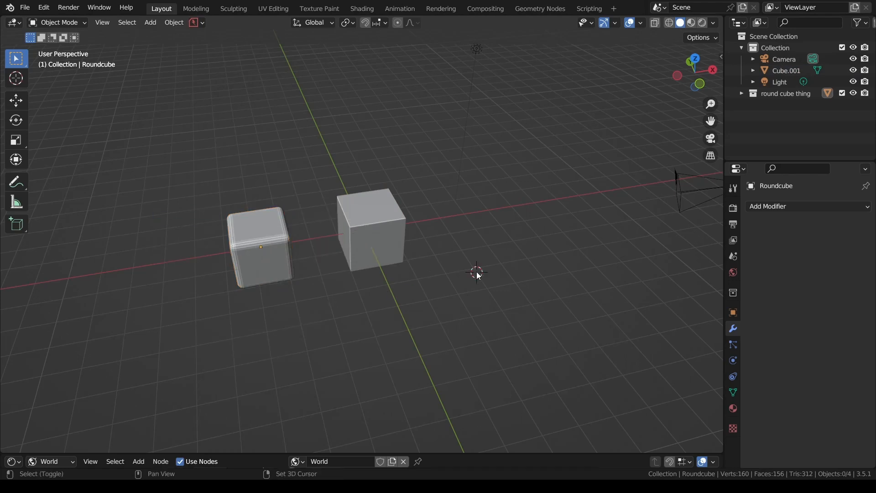
key(shift+a)
mouse_move(442, 247)
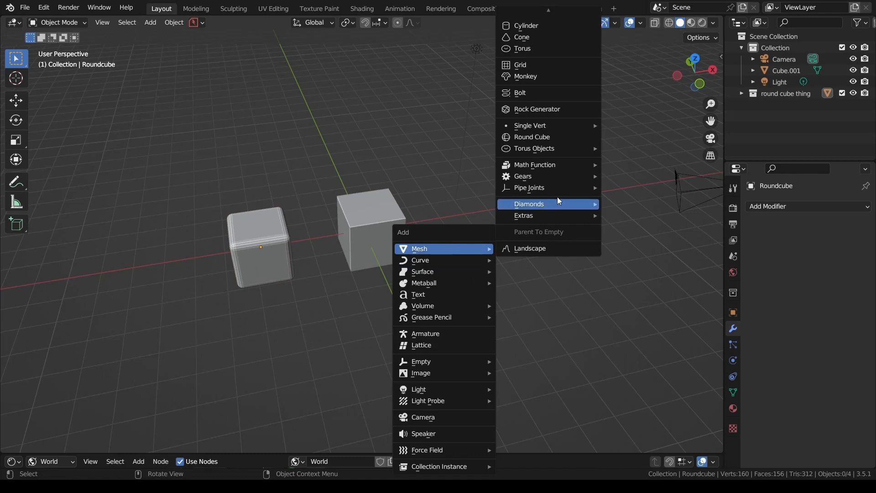
mouse_move(554, 204)
click(659, 203)
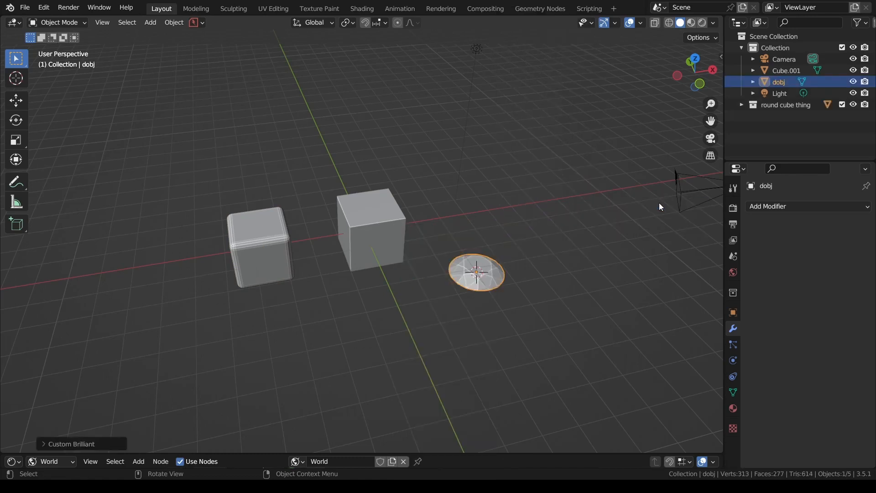
click(527, 343)
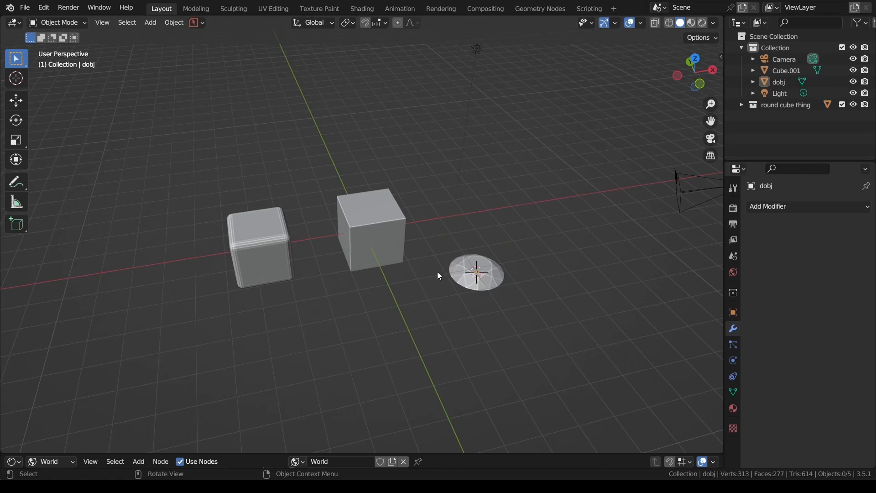
Step: Return the 3D cursor to the world origin and delete the diamond
key(shift+s)
shift+right_click(365, 229)
click(482, 271)
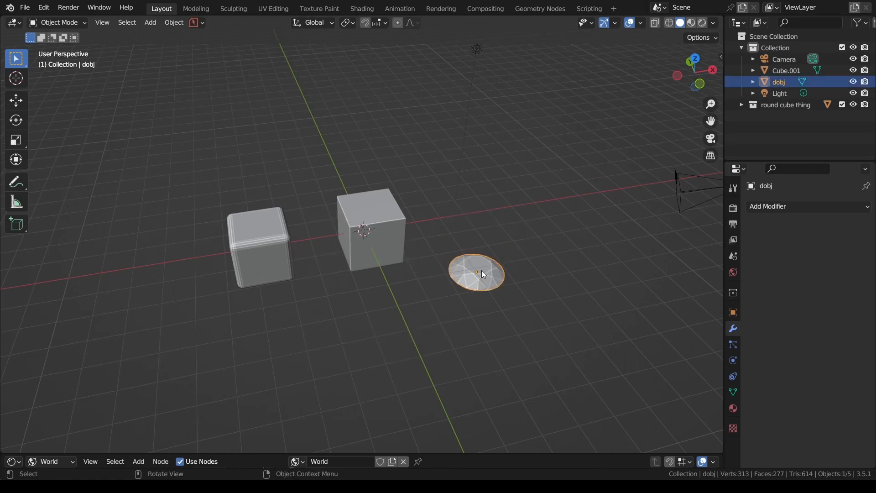
key(Delete)
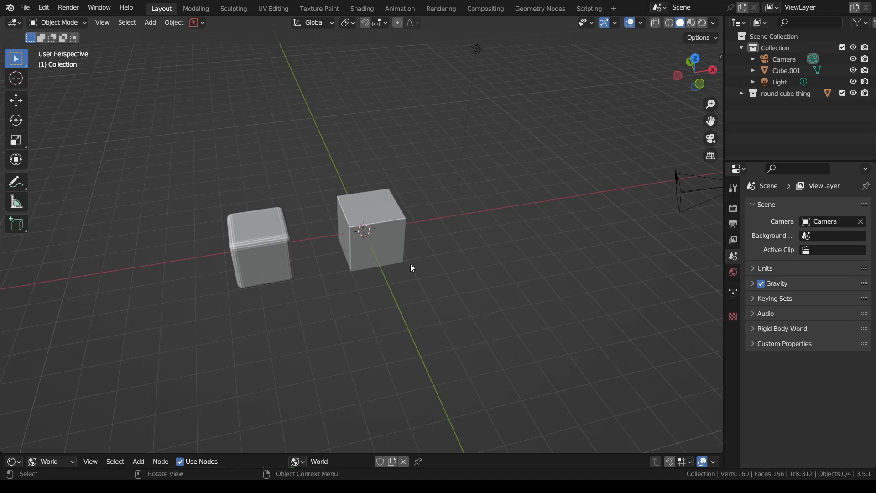
click(427, 267)
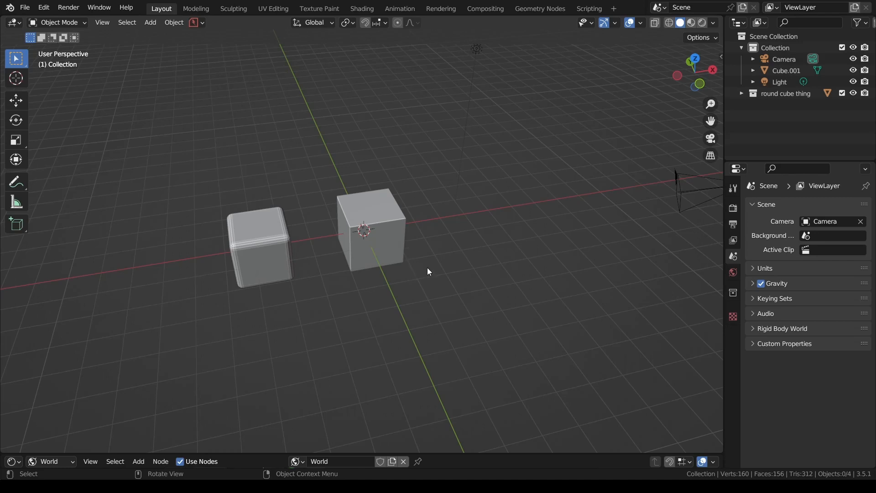
Step: Select the original cube, enter Edit Mode with face selection and return to Object Mode
click(372, 260)
key(ctrl+Tab)
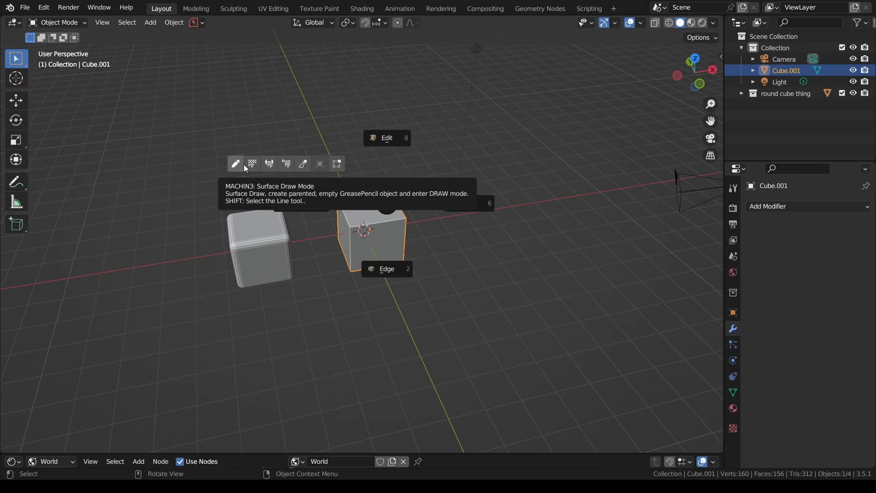
click(335, 165)
key(Tab)
key(Tab)
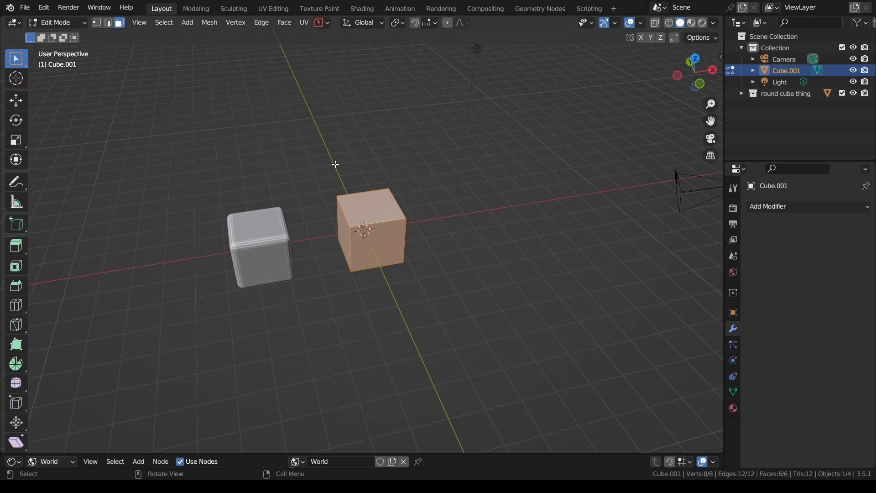
click(72, 24)
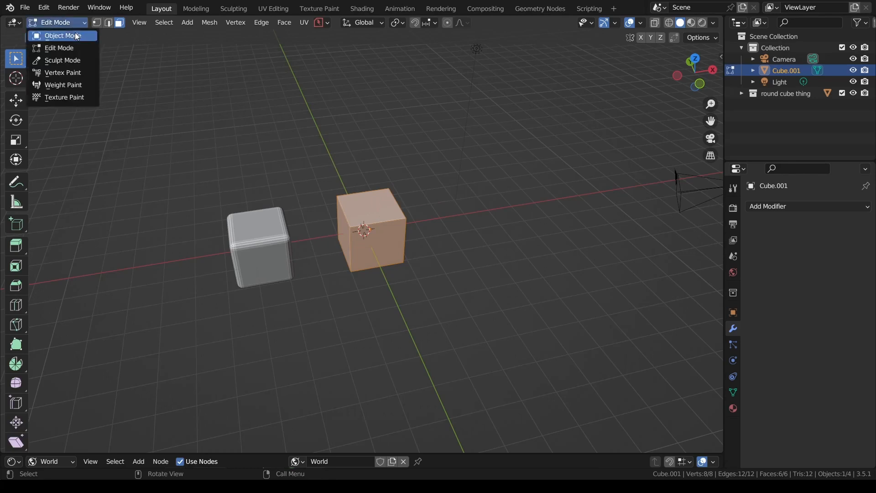
click(77, 37)
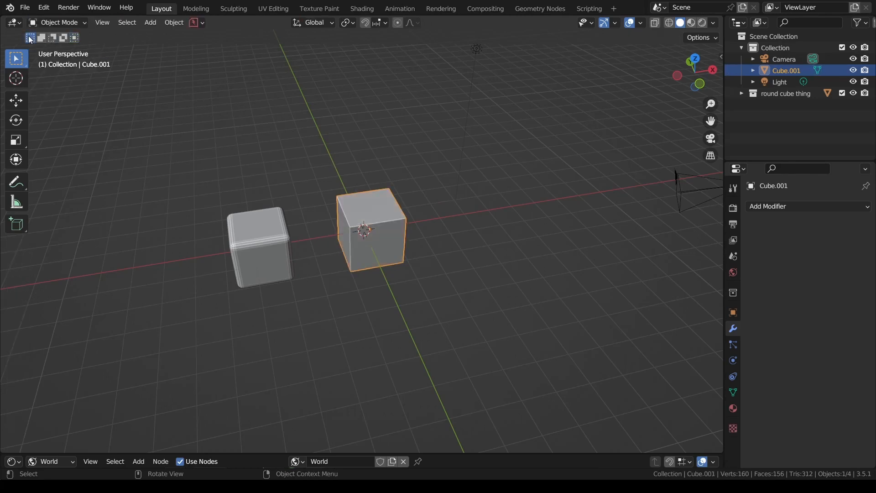
Step: Open the original cube for editing with vertex selection and switch back to Object Mode
key(Tab)
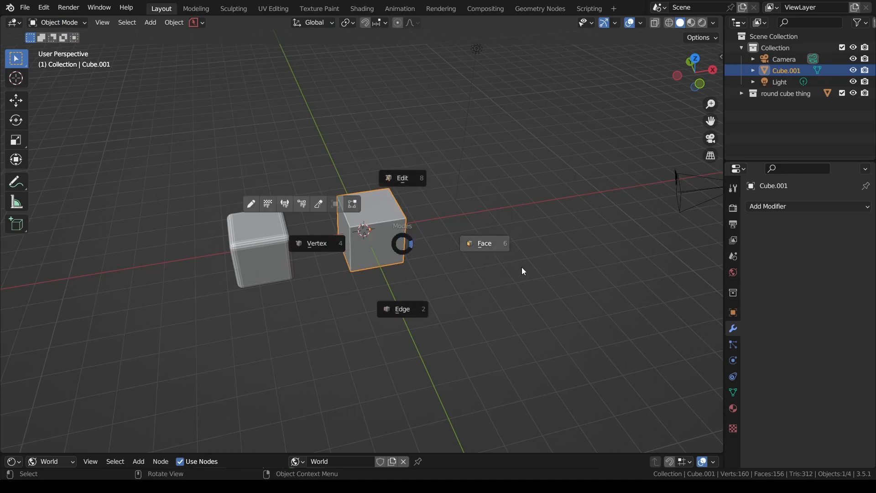
click(363, 235)
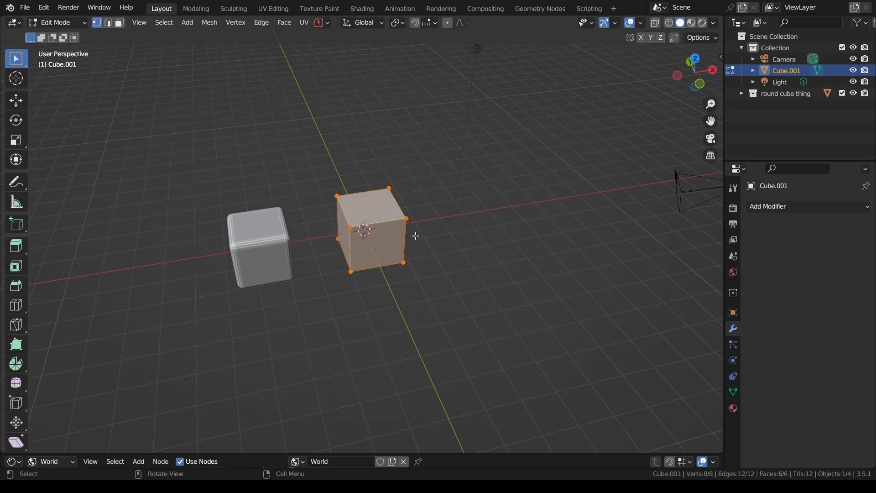
click(80, 21)
click(78, 36)
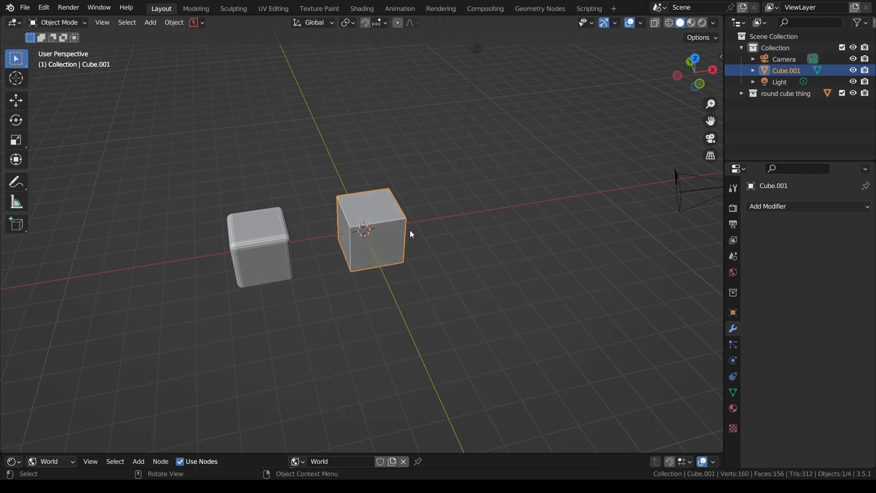
Step: Enter Edit Mode on the original cube and box-select its upper back corner vertex nearest the round cube
click(84, 21)
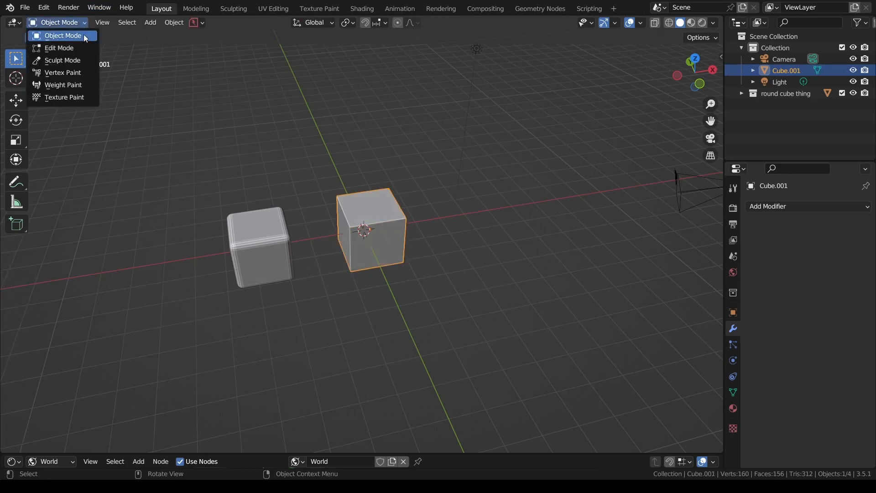
click(86, 47)
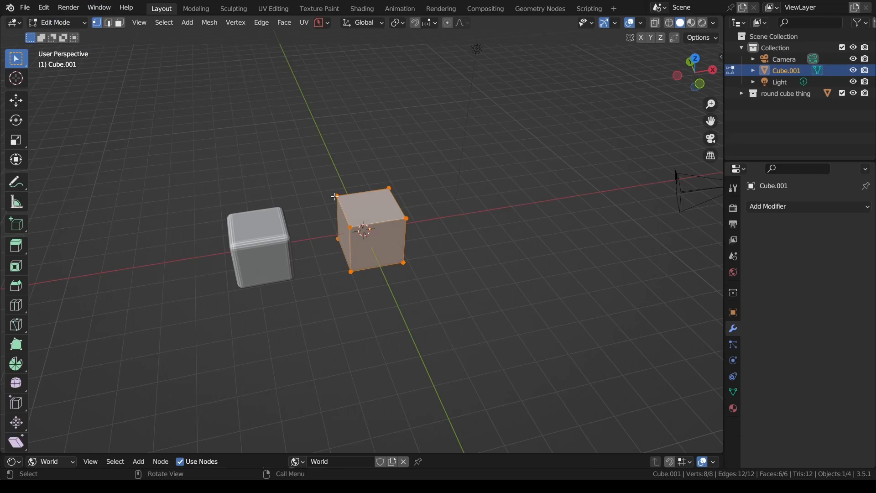
key(b)
drag(329, 192, 341, 201)
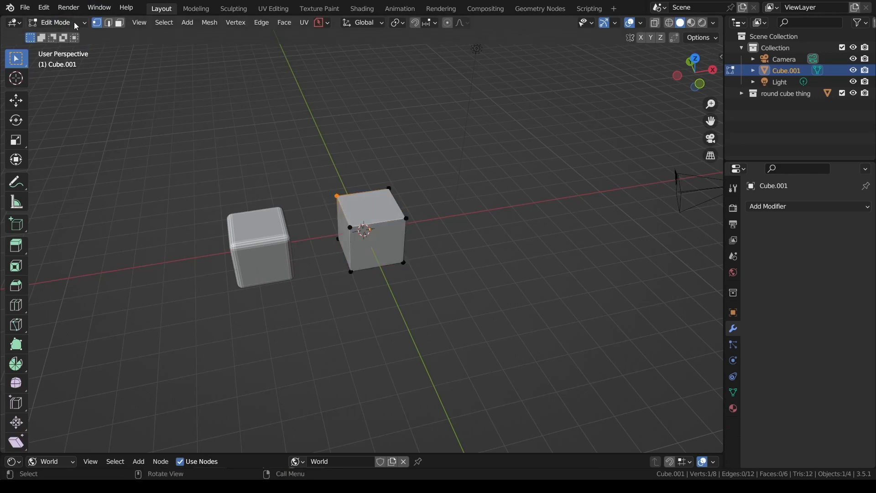
click(73, 22)
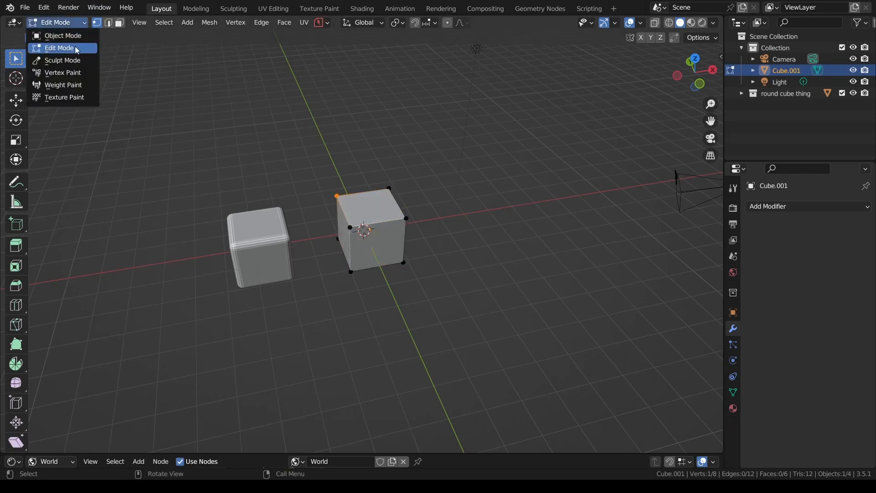
click(75, 47)
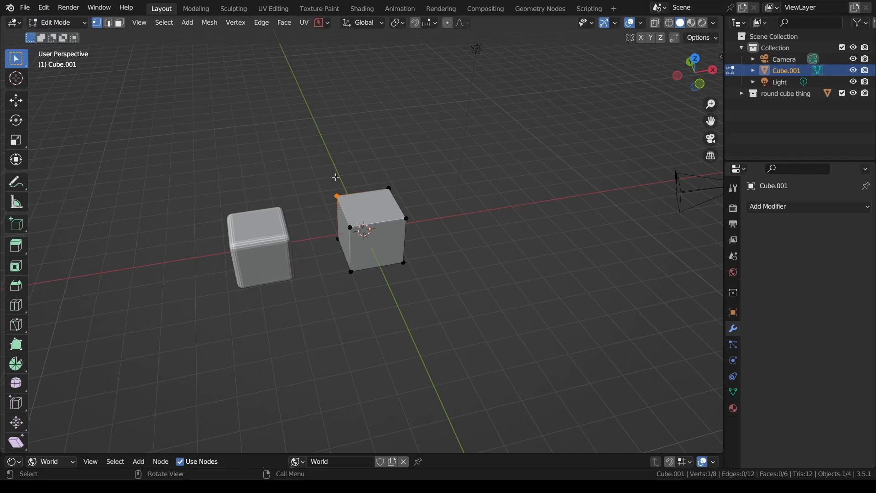
Step: Select the upper front corner vertex farthest from the round cube and try to move, rotate and scale it
click(453, 296)
click(407, 220)
key(g)
key(r)
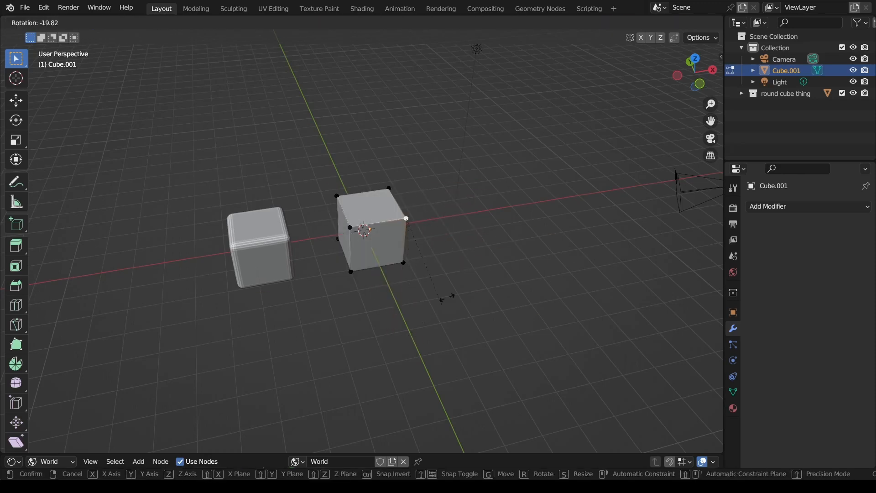
right_click(483, 126)
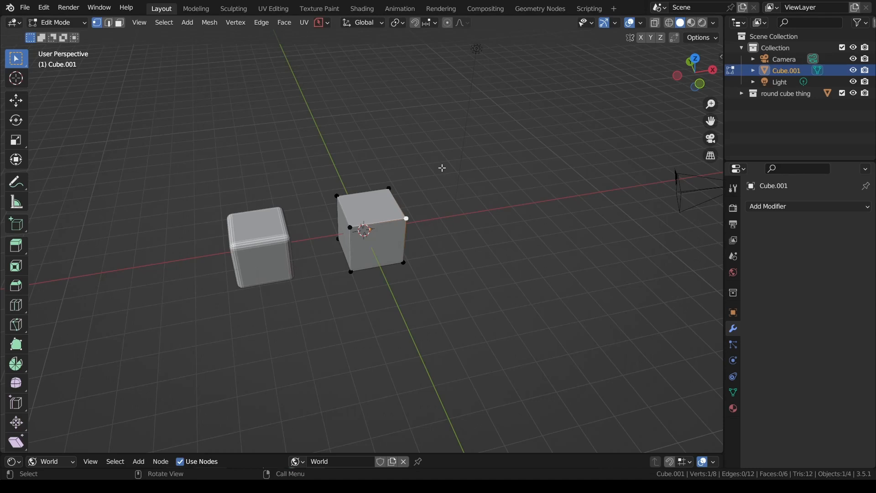
key(s)
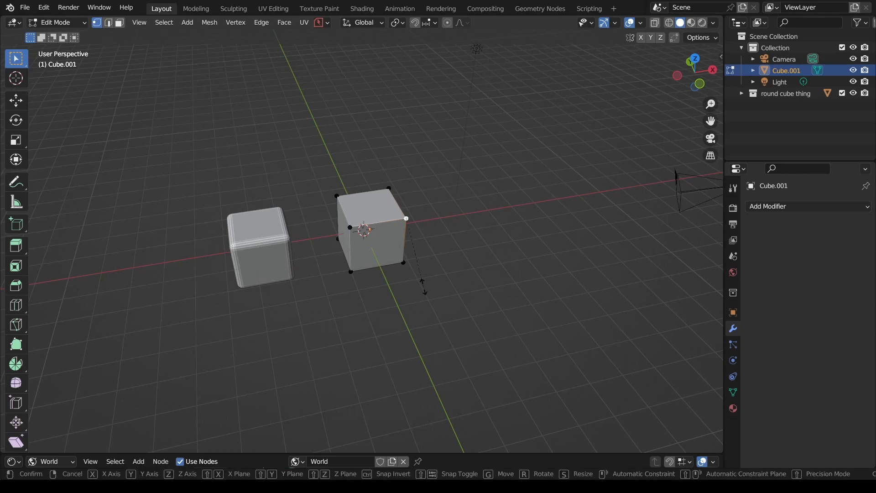
key(Escape)
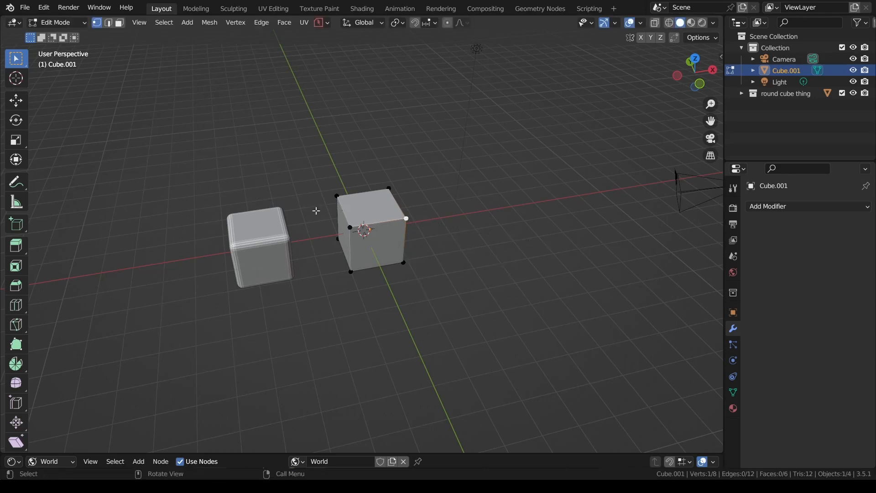
Step: Select both vertices of the cube's upper front edge and try rotating, scaling and moving them
click(351, 227)
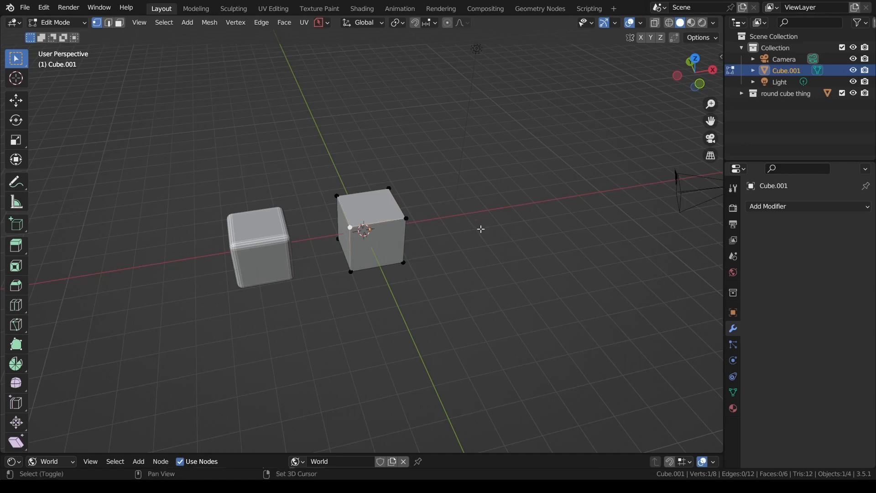
shift+click(407, 218)
key(r)
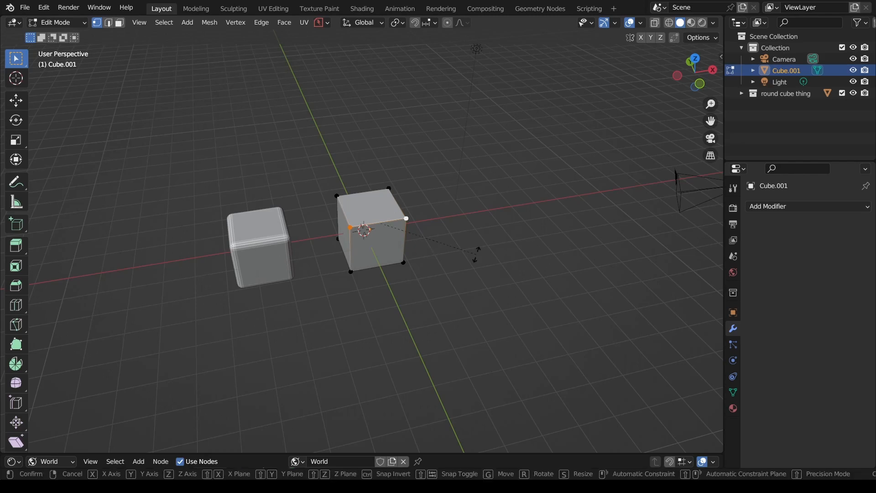
click(528, 246)
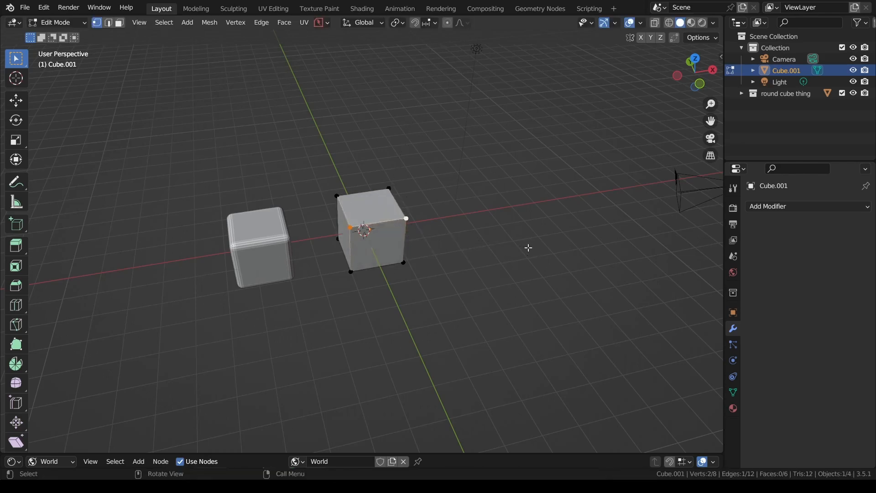
key(s)
click(577, 246)
key(g)
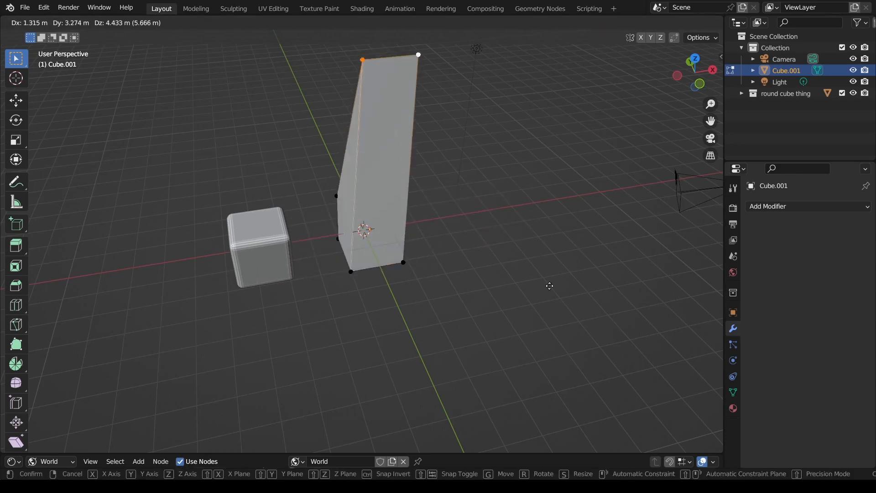
right_click(530, 145)
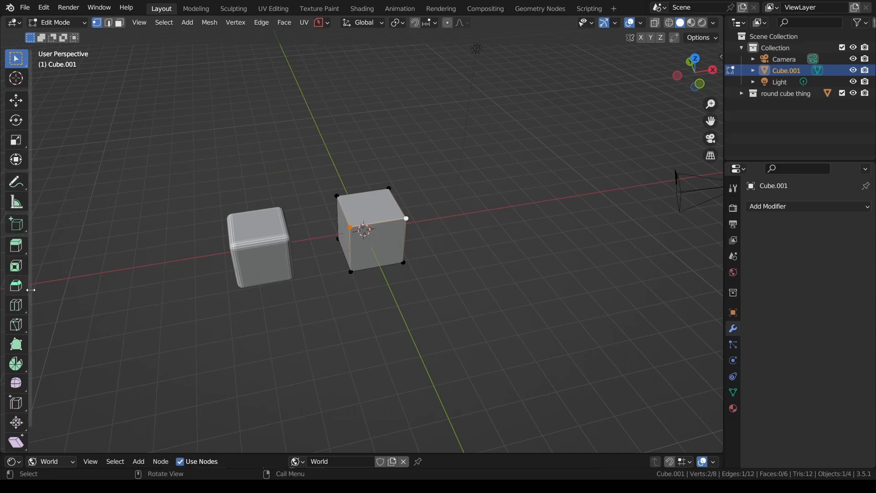
Step: Try rotating the cube's upper front edge about the global X, Y and Z axes
key(r)
key(x)
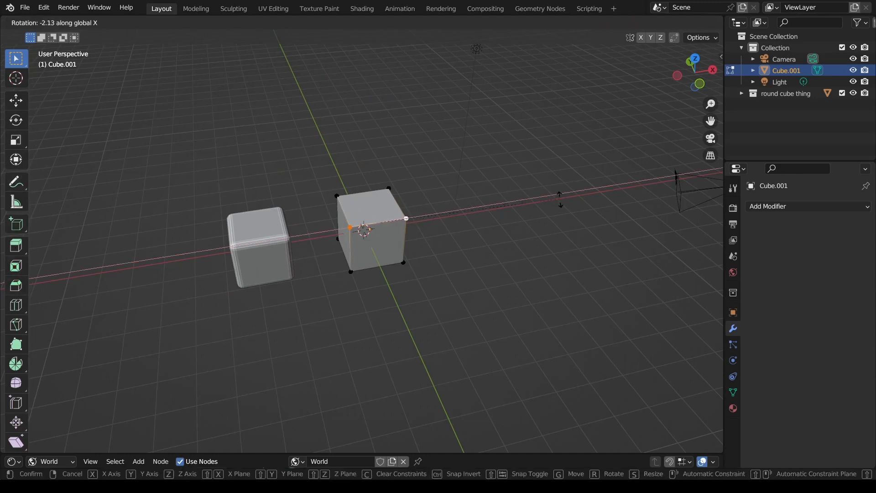
key(y)
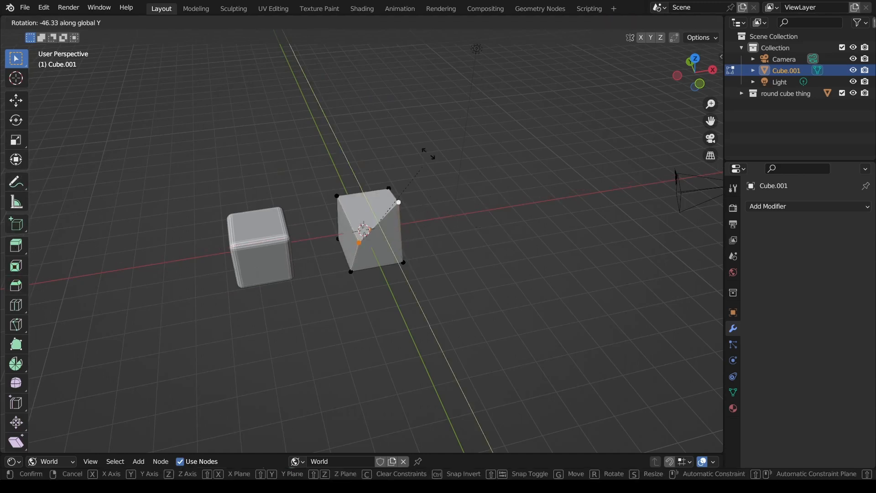
key(z)
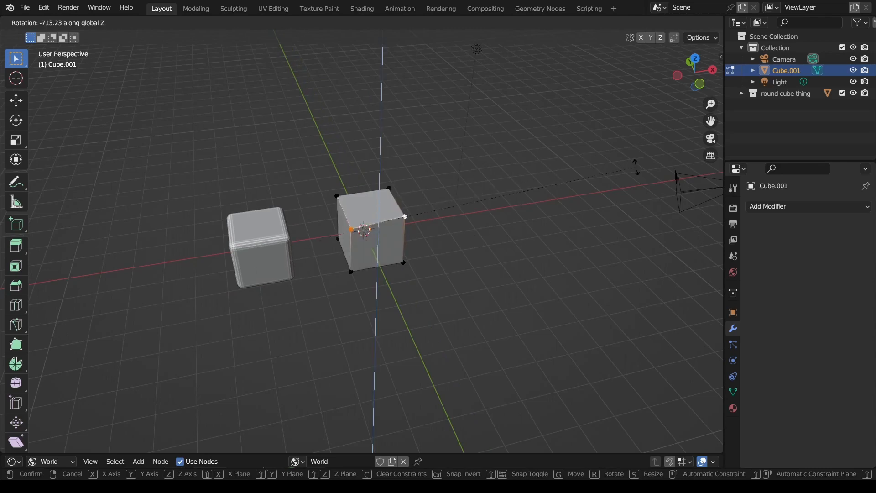
click(636, 165)
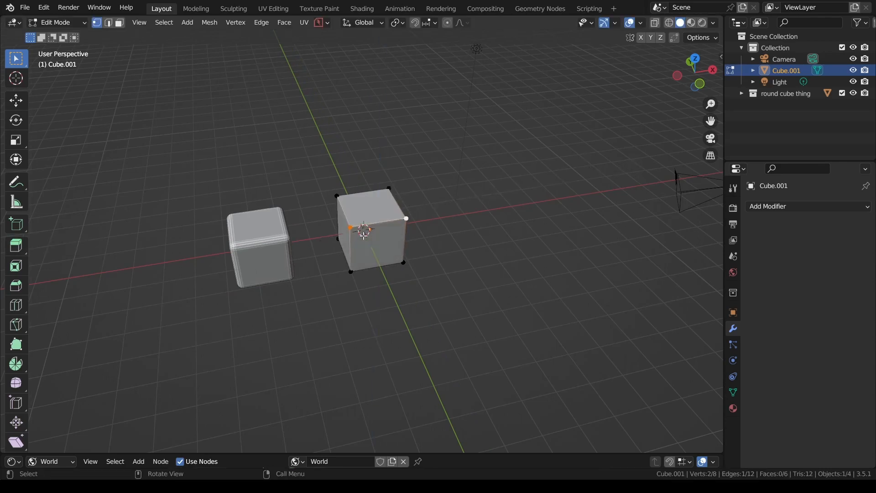
Step: Select the cube's top face in face selection mode and extrude and scale it into smaller stacked tiers with a recess about 0.62 m deep
click(120, 23)
click(378, 223)
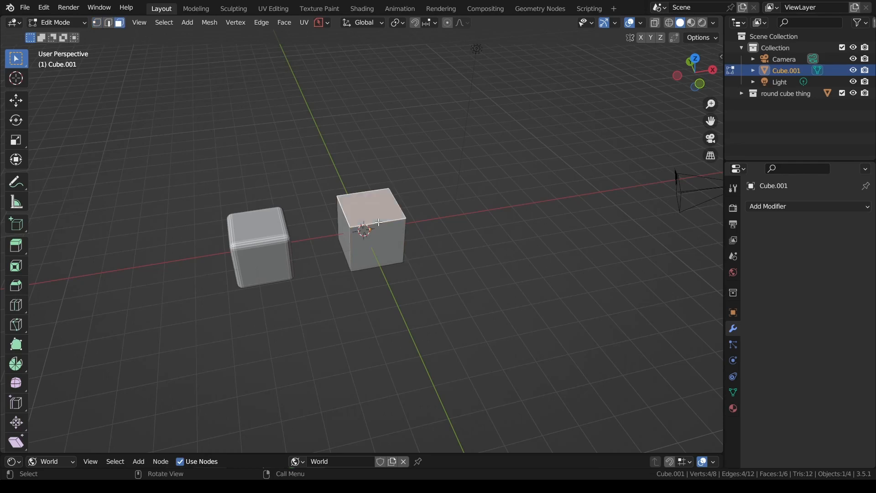
key(e)
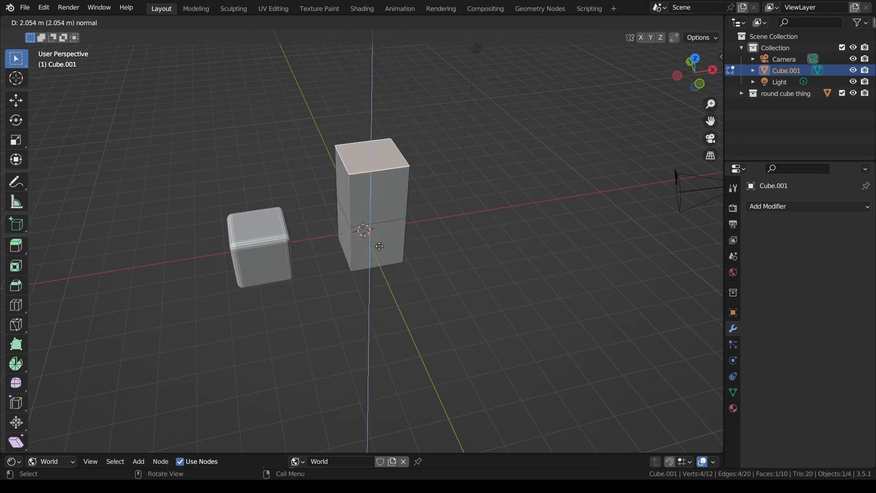
key(Escape)
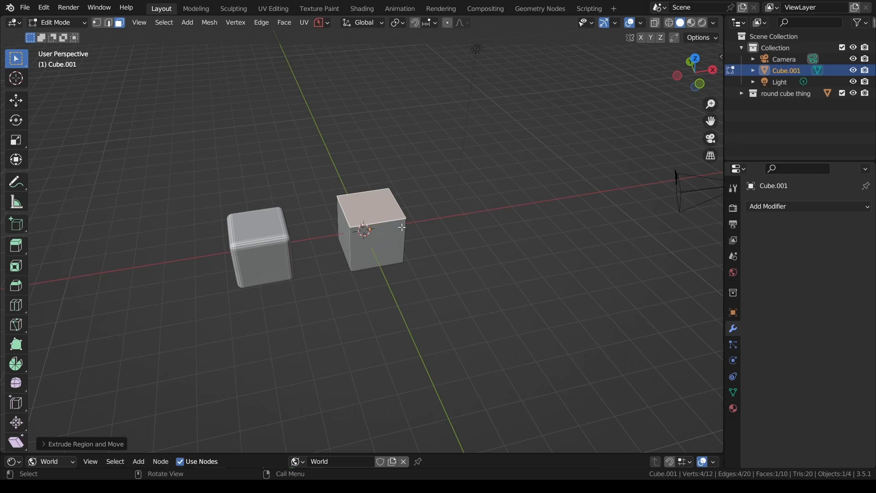
key(s)
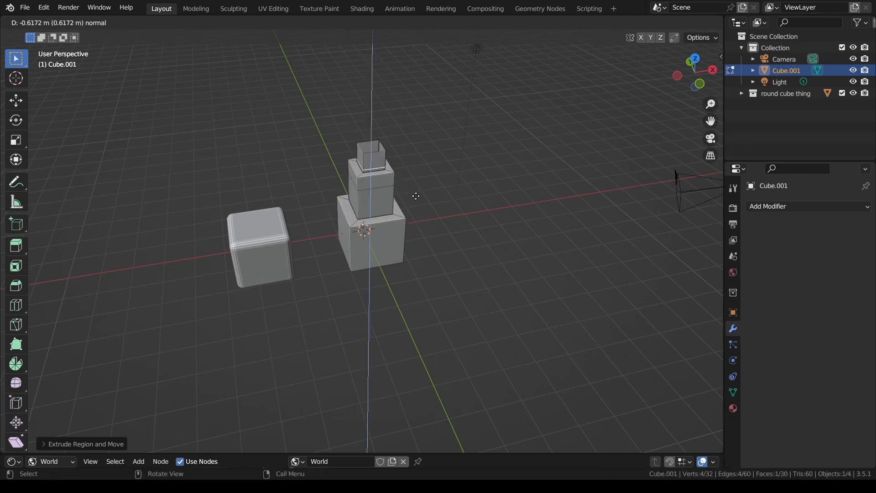
click(417, 201)
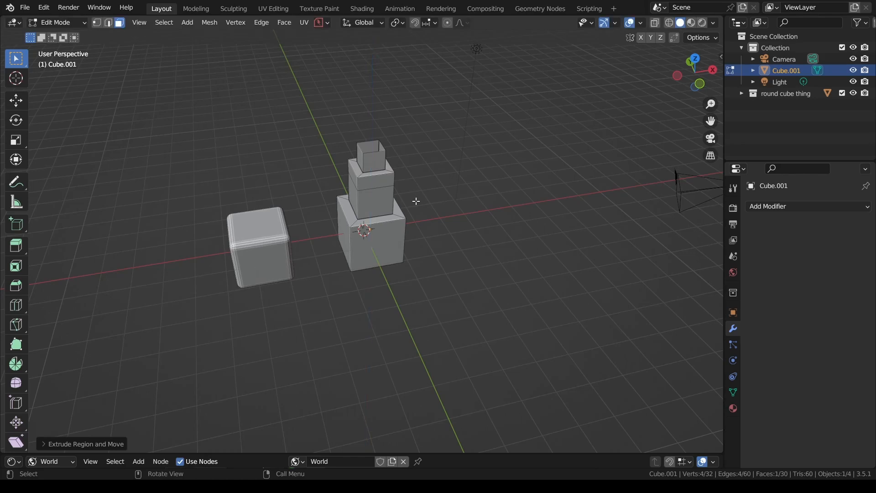
Step: Extrude the front ledge face of the lowest tier upward into a wall taller than the tiers and return to Object Mode
click(397, 220)
key(e)
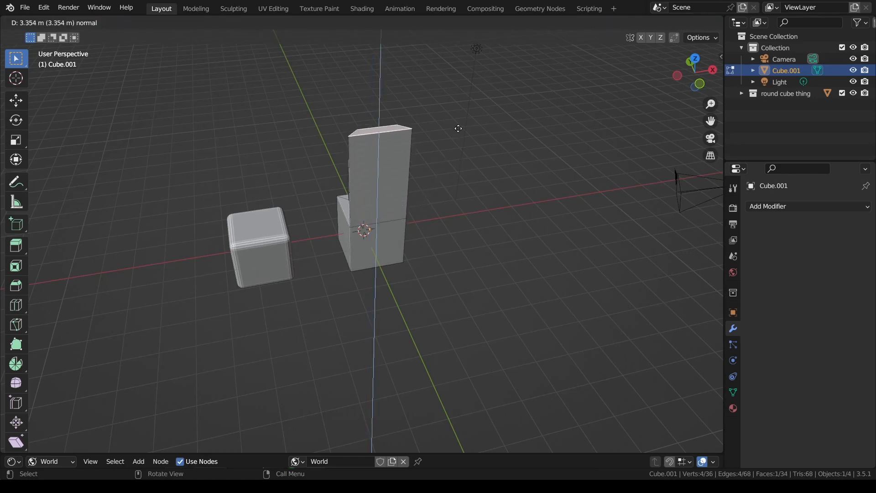
click(466, 112)
click(477, 269)
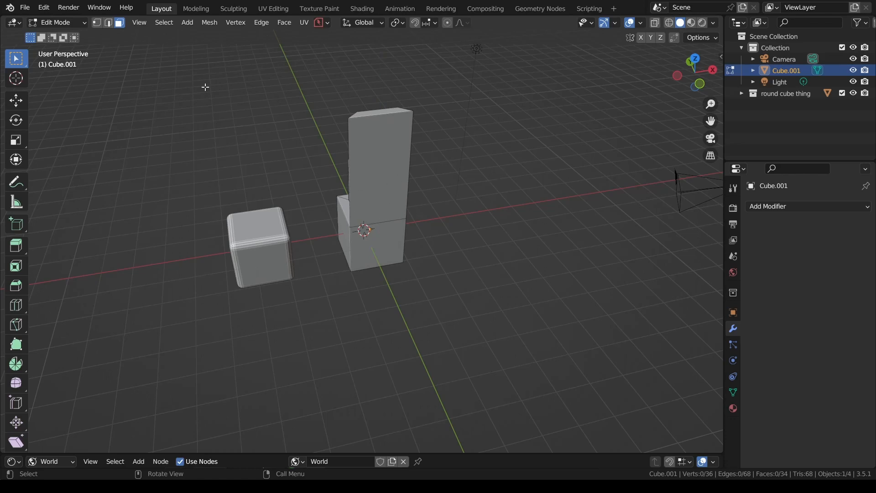
click(73, 18)
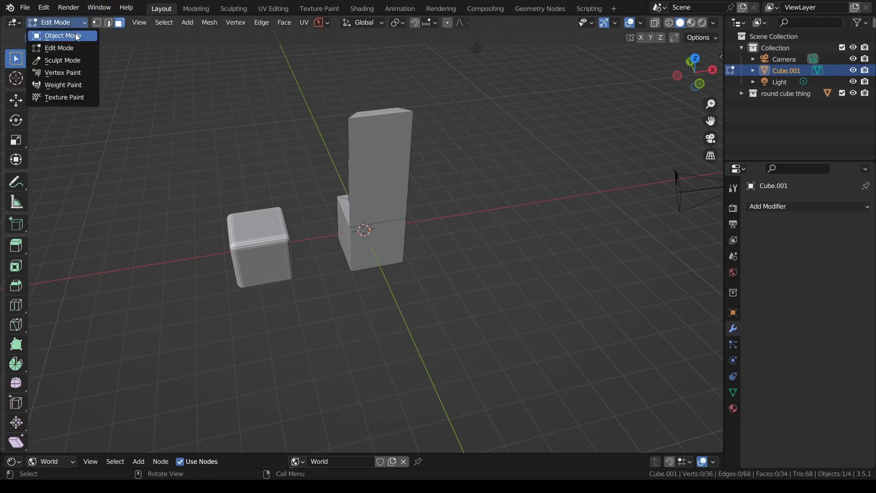
click(77, 36)
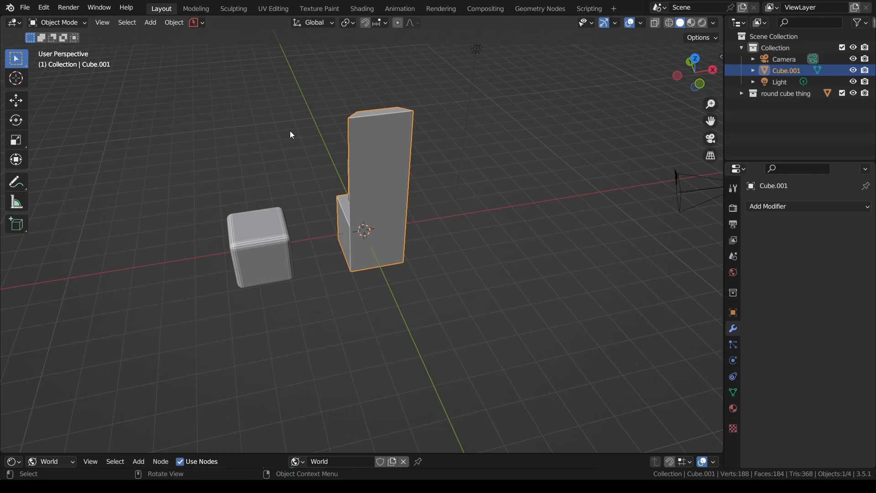
Step: Set the tower's origin with Origin to Geometry and apply Geometry to Origin
right_click(382, 251)
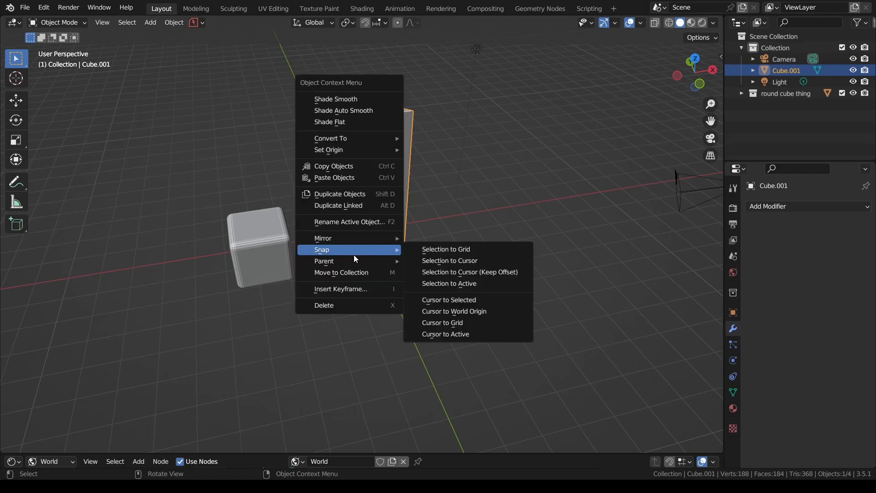
mouse_move(377, 154)
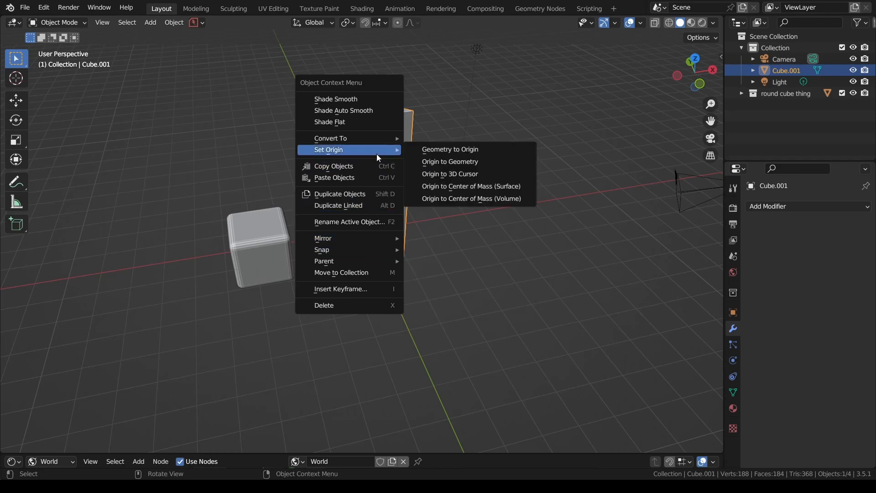
click(436, 160)
right_click(339, 204)
mouse_move(340, 205)
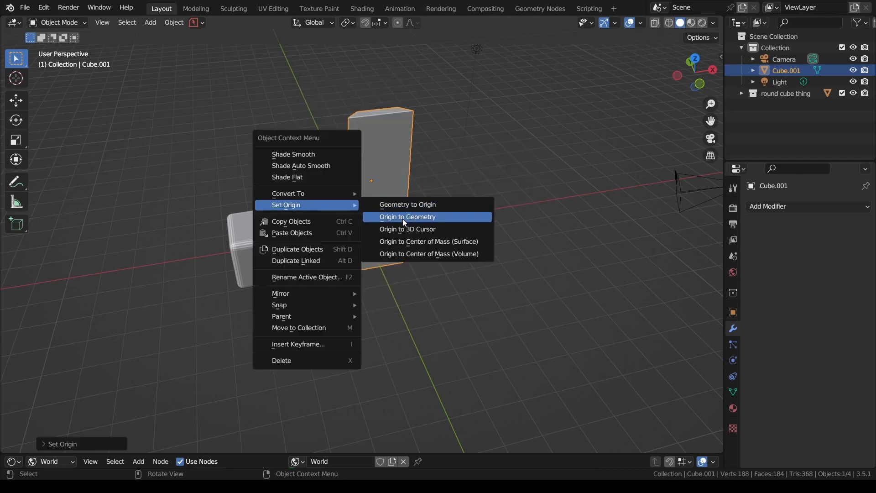
click(431, 209)
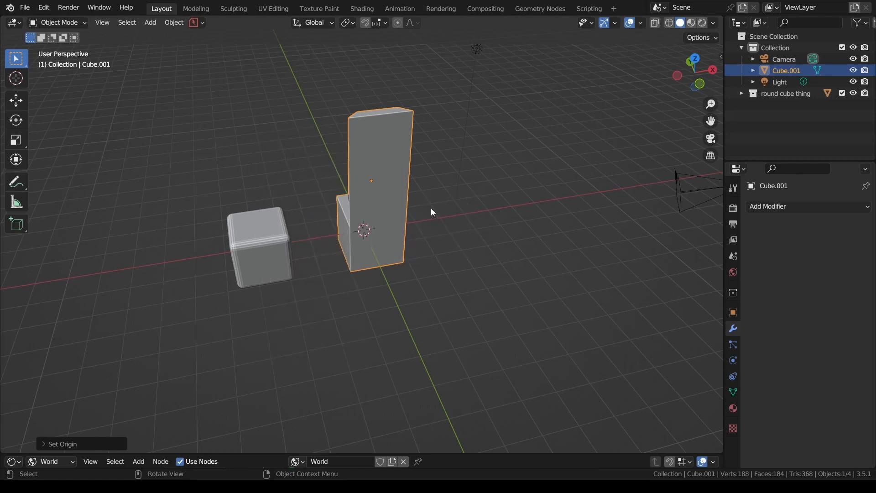
Step: Set the tower's origin to the 3D cursor, the center of mass (surface) and finally the center of mass (volume), and deselect the tower
right_click(380, 216)
mouse_move(380, 215)
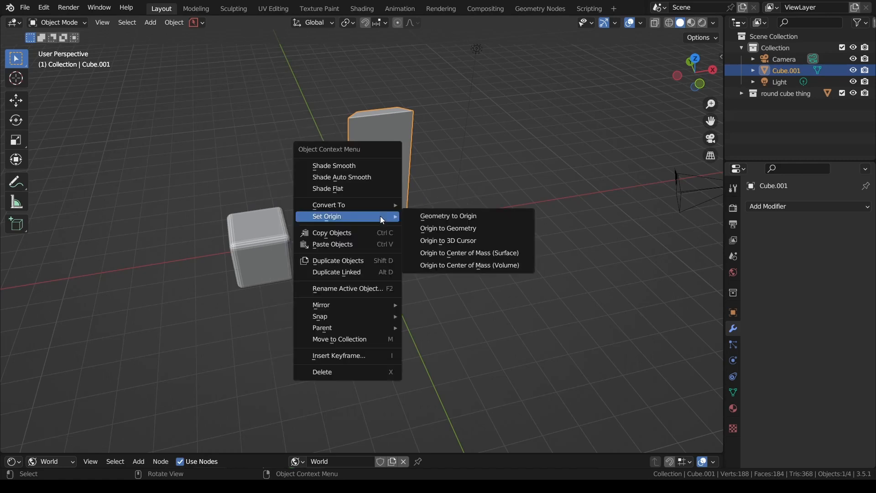
click(430, 241)
right_click(373, 229)
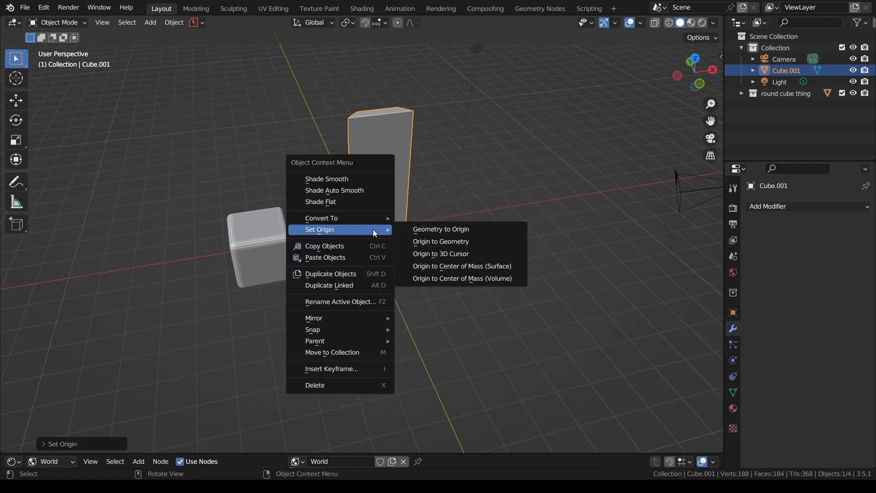
click(455, 268)
right_click(364, 234)
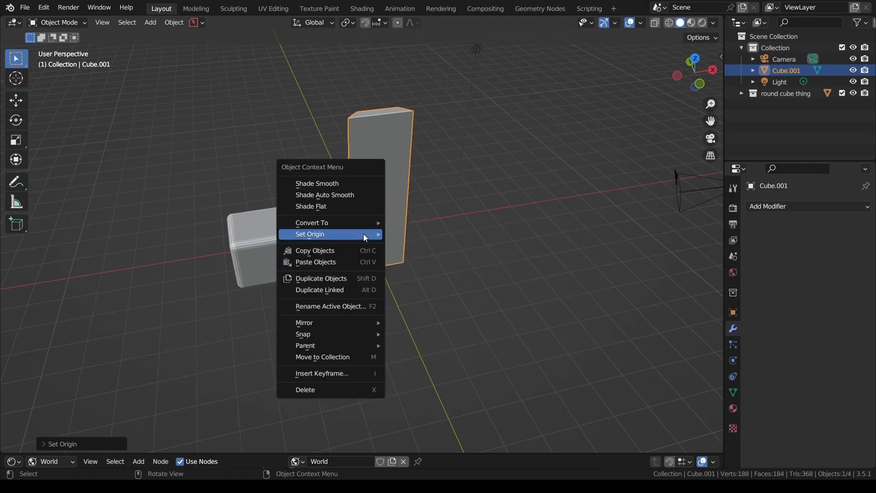
click(460, 287)
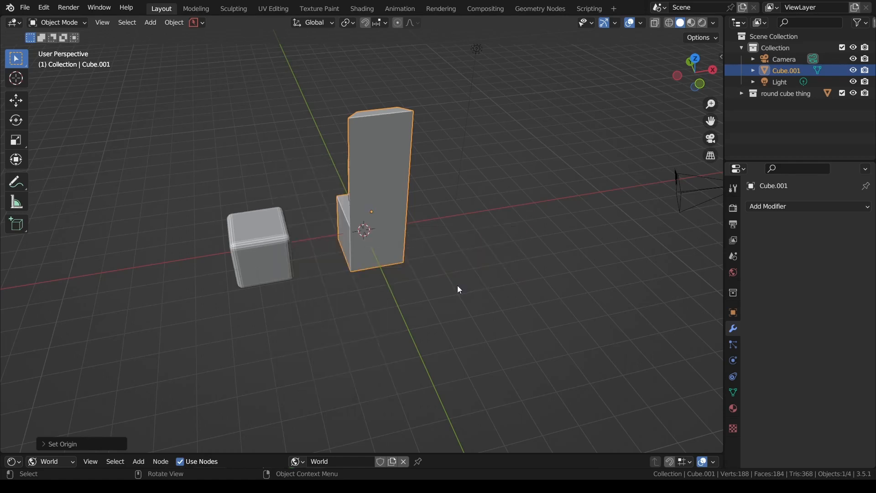
click(457, 286)
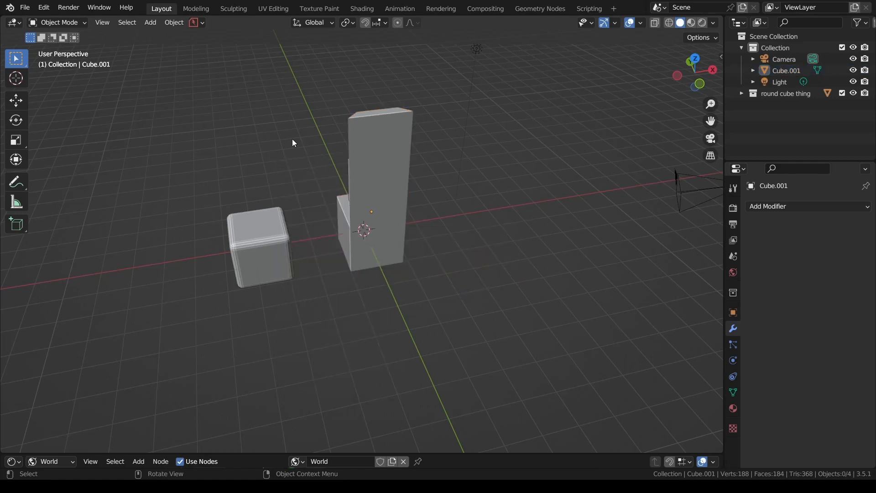
Step: Look through the scene camera and return to the free perspective view
drag(554, 368, 169, 122)
click(450, 297)
click(709, 139)
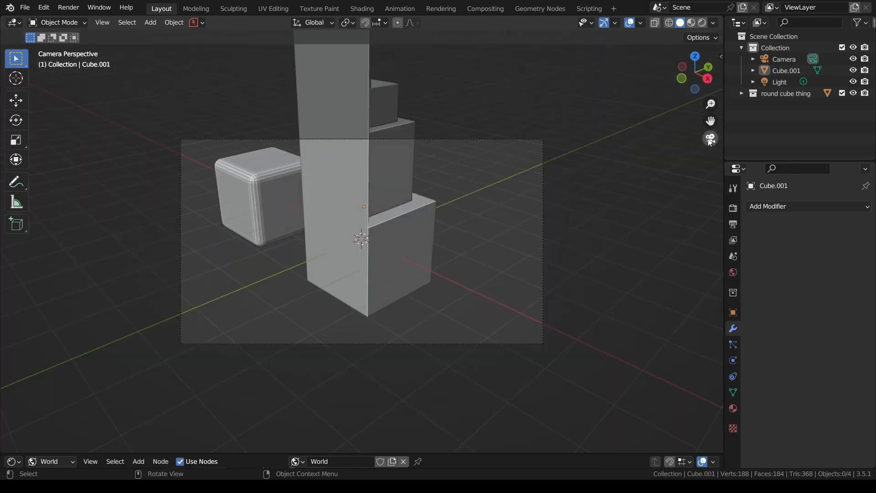
click(709, 139)
Step: Toggle the viewport repeatedly between perspective and orthographic projection, ending in perspective
click(711, 159)
click(711, 159)
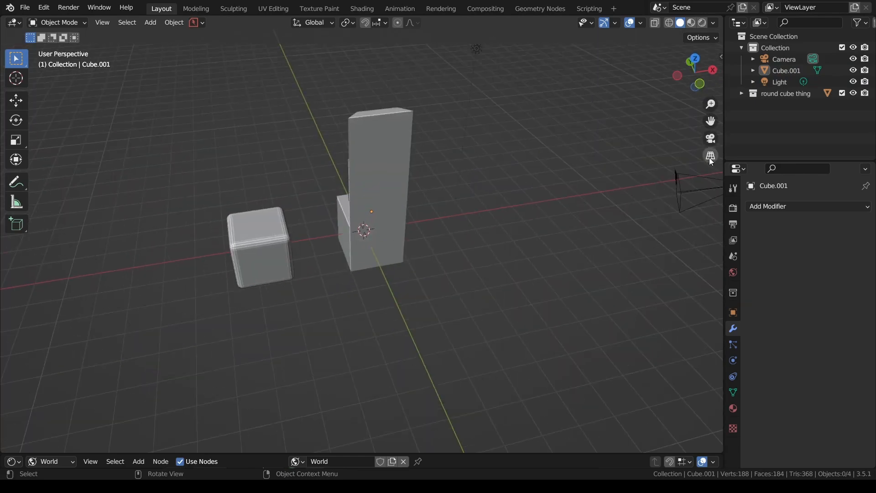
click(711, 159)
click(710, 159)
key(KP_5)
key(KP_5)
key(KP_5)
key(KP_5)
key(KP_5)
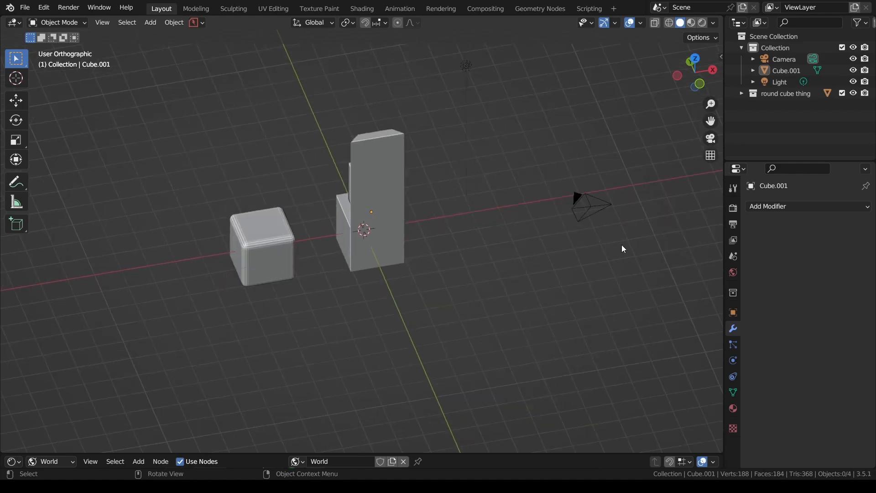
key(KP_5)
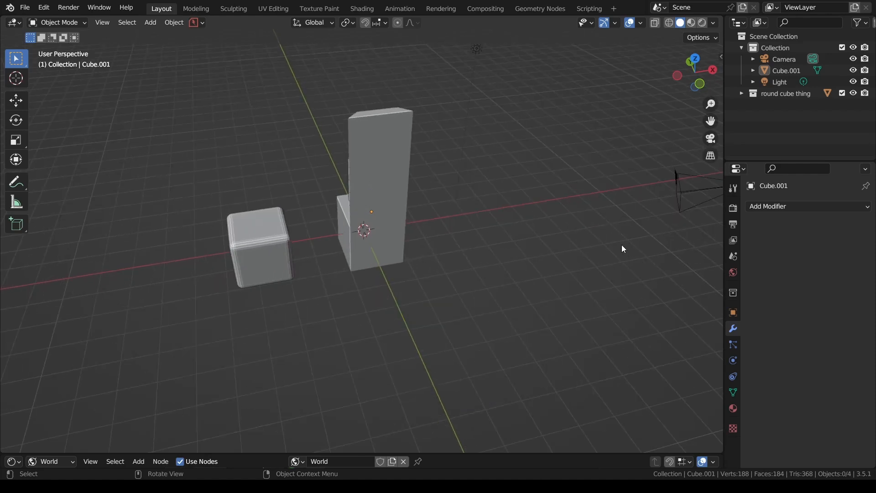
Step: Orbit the view horizontally in fixed increments in both directions to examine the tower and round cube from all sides
key(KP_4)
key(KP_4)
key(KP_4)
key(KP_6)
key(KP_6)
key(KP_6)
key(KP_6)
key(KP_6)
key(KP_4)
key(KP_4)
key(KP_4)
key(KP_4)
key(KP_4)
key(KP_4)
key(KP_6)
key(KP_6)
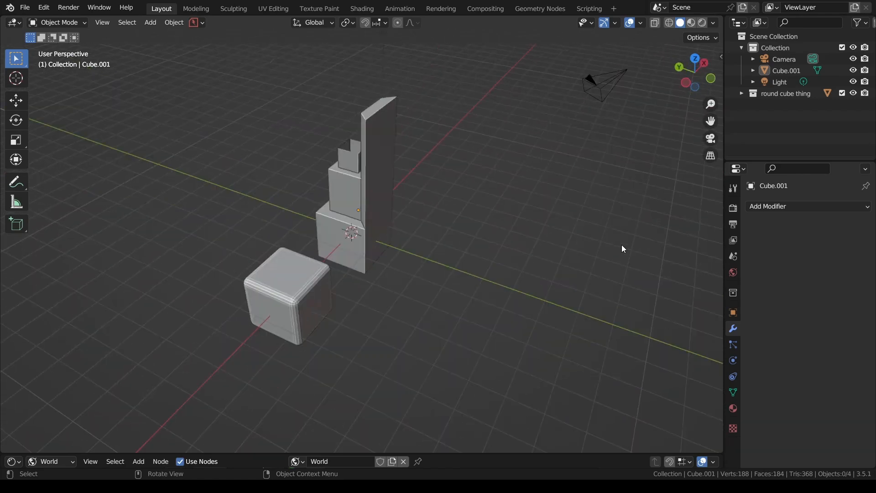
key(KP_6)
key(KP_6)
key(KP_6)
key(KP_6)
key(KP_6)
key(KP_6)
key(KP_6)
key(KP_6)
key(KP_6)
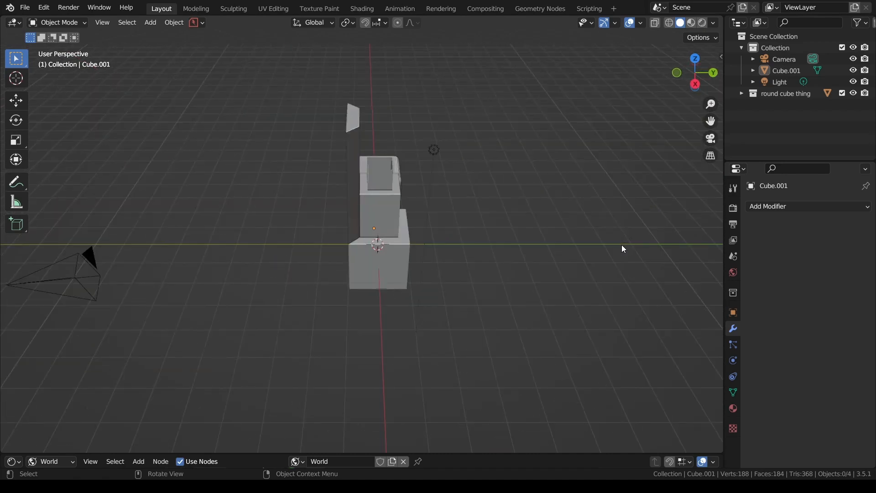
Step: View the objects from the top, bottom, front and right side, and tilt the side view slightly
key(KP_7)
key(ctrl+KP_7)
key(KP_1)
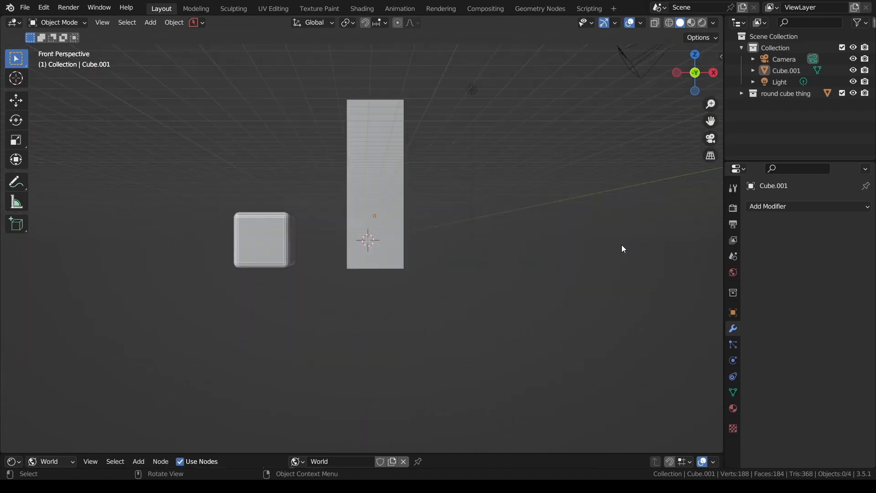
key(KP_3)
key(KP_8)
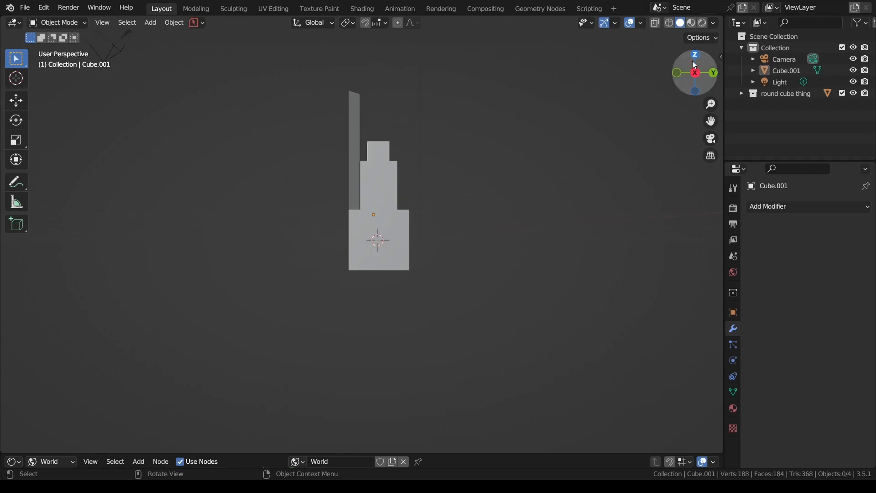
Step: Orbit and pan freely around both objects to examine the tower's stepped side and the round cube
drag(695, 73, 408, 298)
click(687, 76)
click(681, 72)
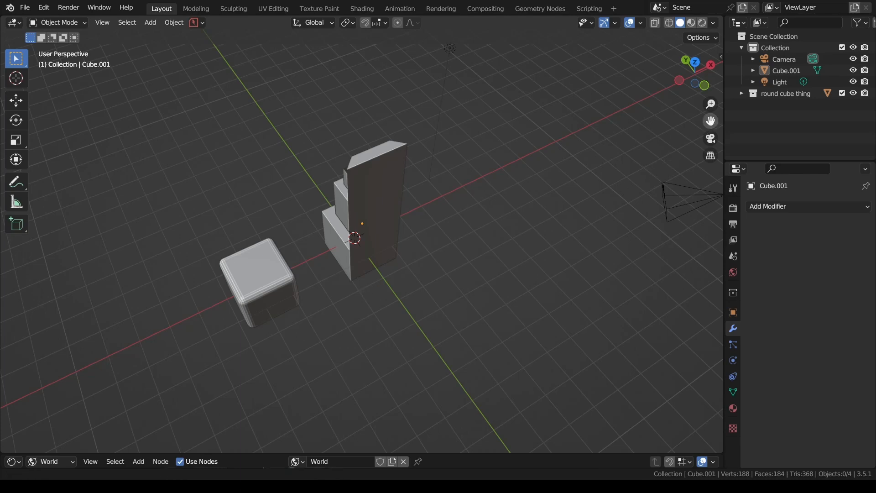
drag(710, 121, 706, 132)
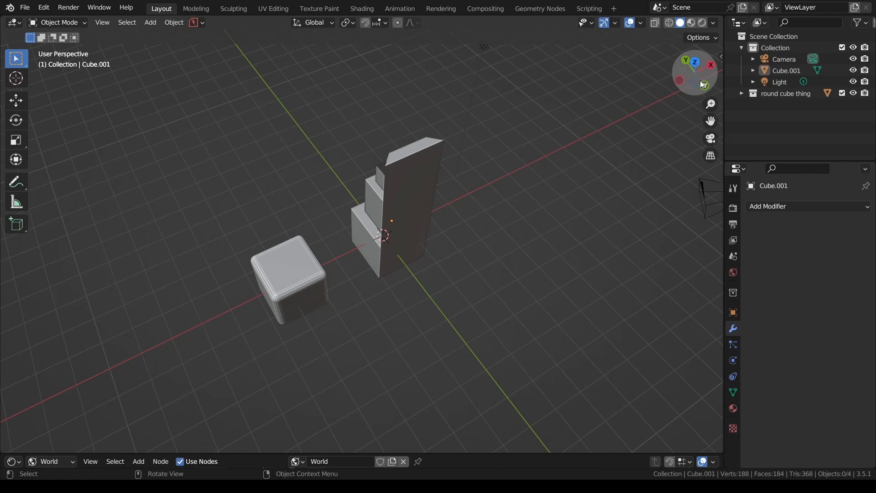
mouse_move(687, 85)
mouse_down()
mouse_move(671, 89)
mouse_move(688, 82)
mouse_move(692, 92)
mouse_up()
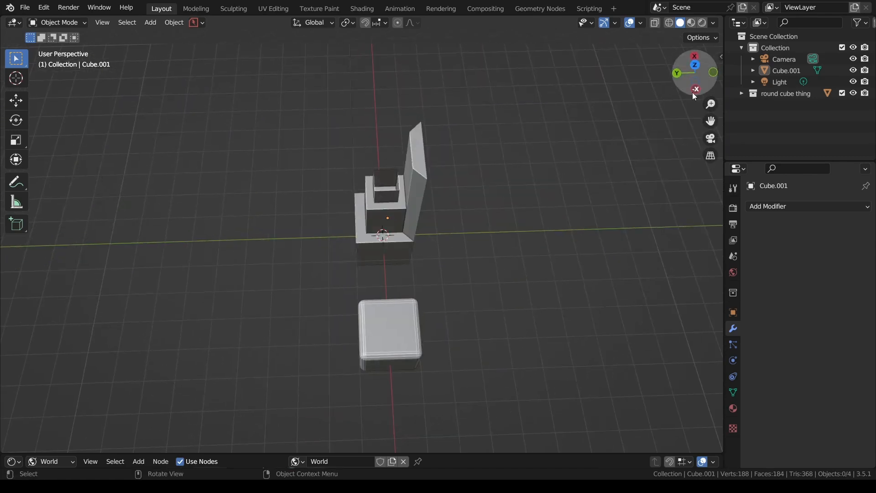
middle_drag(546, 171, 552, 168)
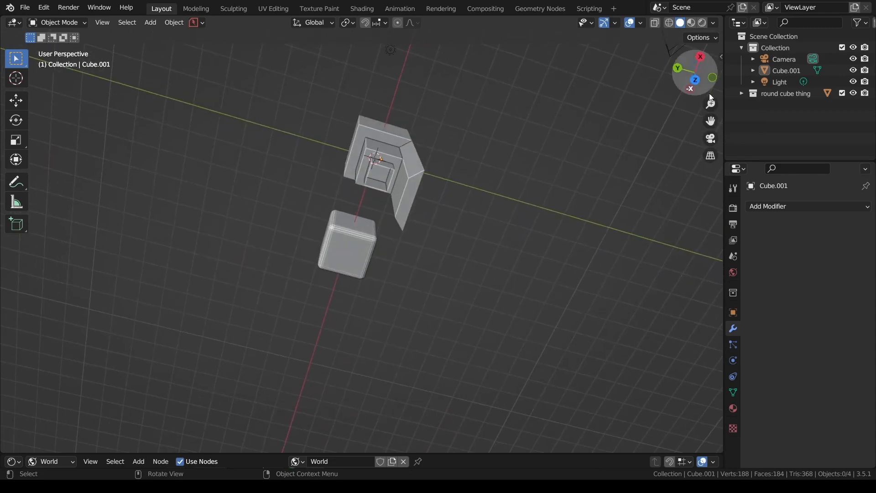
drag(699, 83, 585, 147)
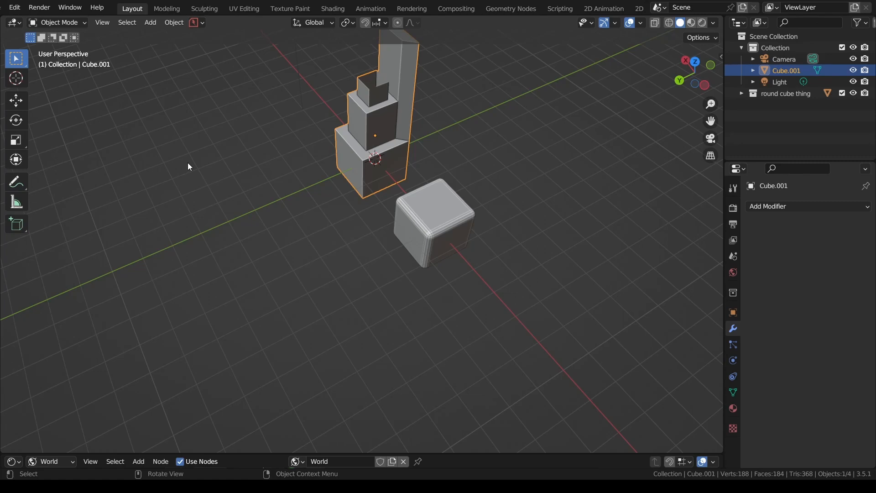
mouse_move(681, 88)
mouse_down()
mouse_move(671, 89)
mouse_move(677, 87)
mouse_up()
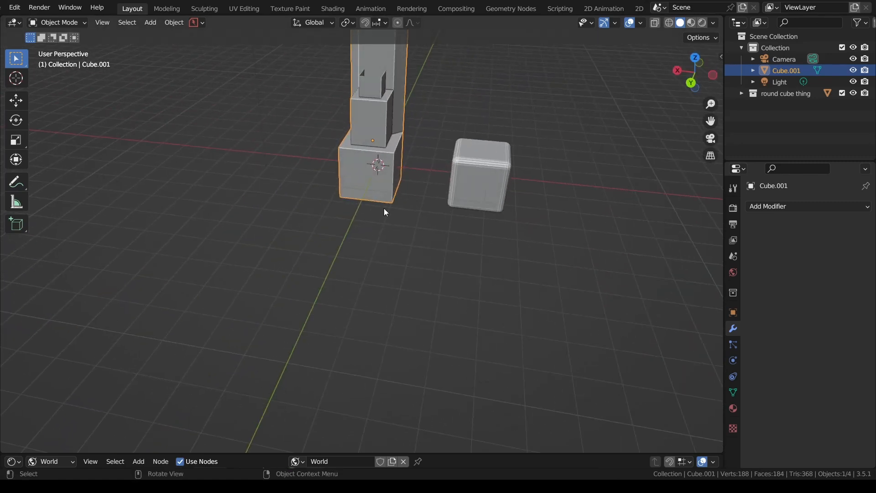